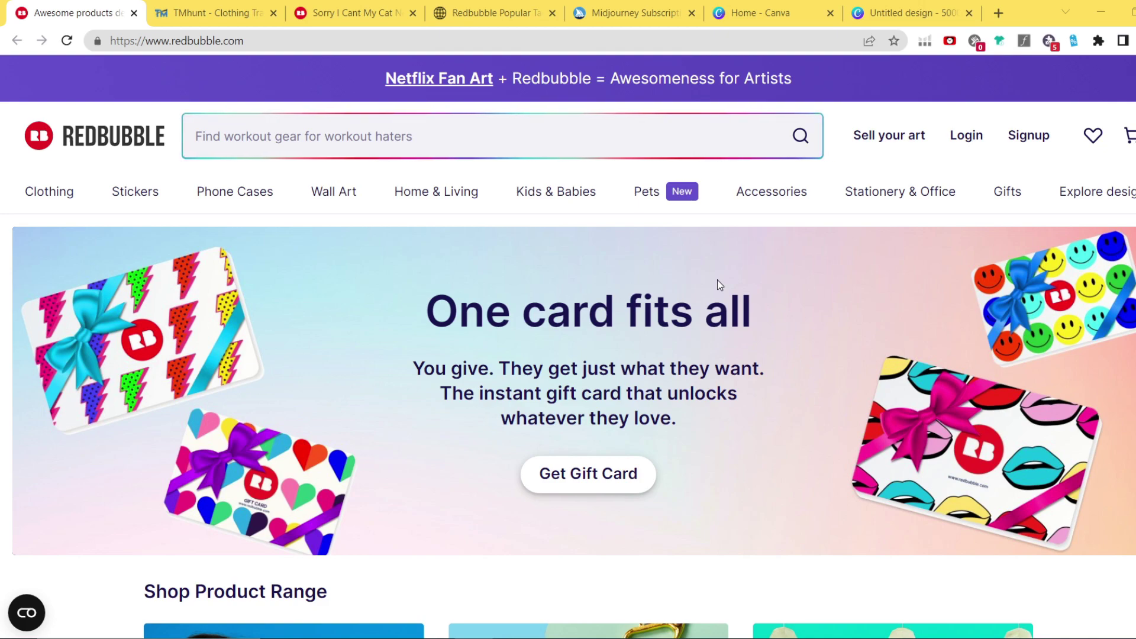
- Look through the Redbubble Popular Tags list for a trending phrase, comparing popularity with the number of results
mouse_move(655, 200)
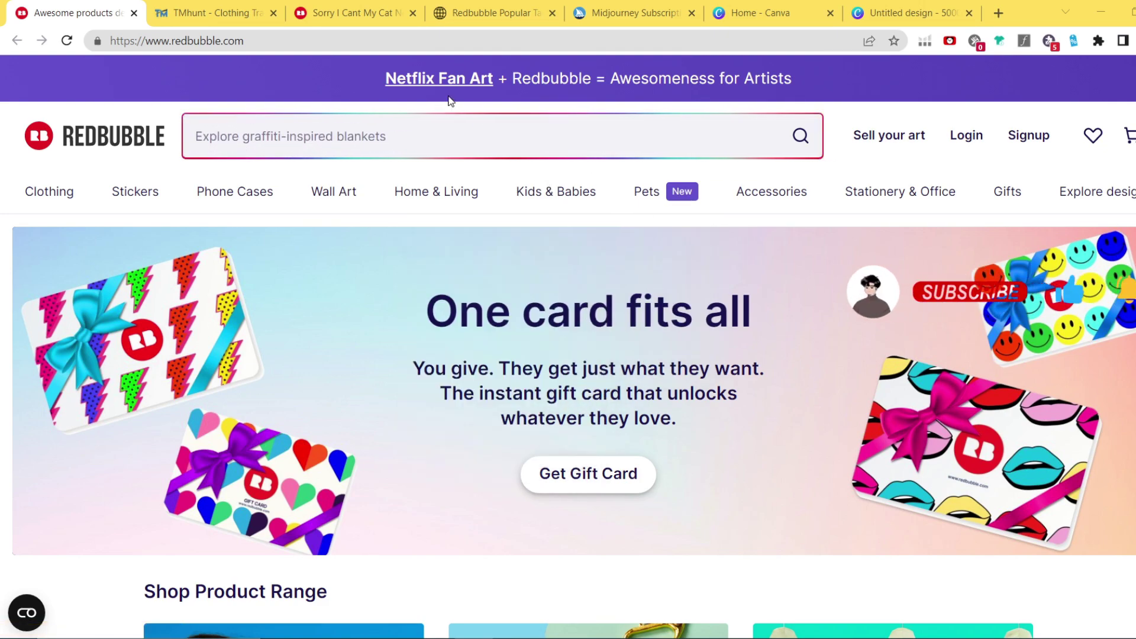
left_click(492, 12)
scroll(441, 223, "up", 5)
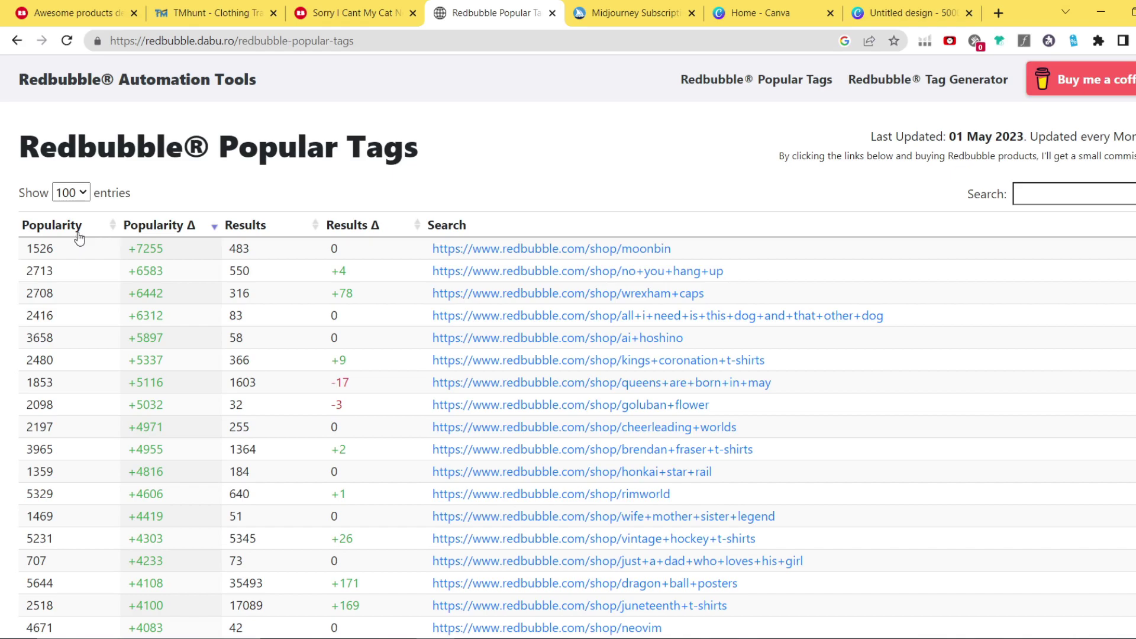
scroll(368, 313, "down", 5)
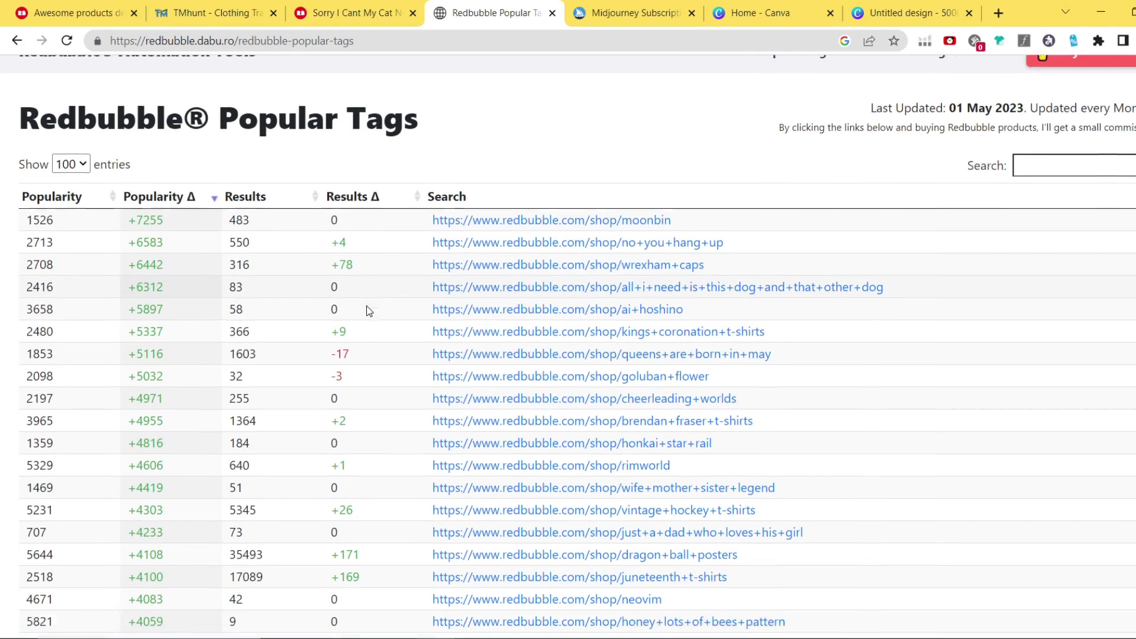
scroll(368, 313, "down", 4)
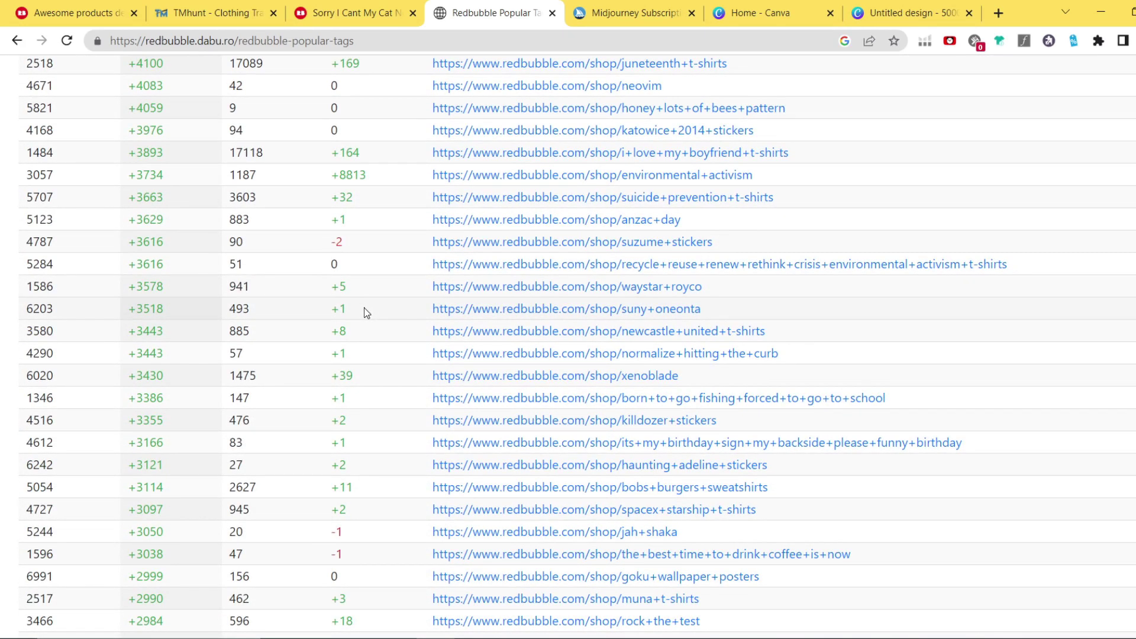
scroll(365, 312, "down", 7)
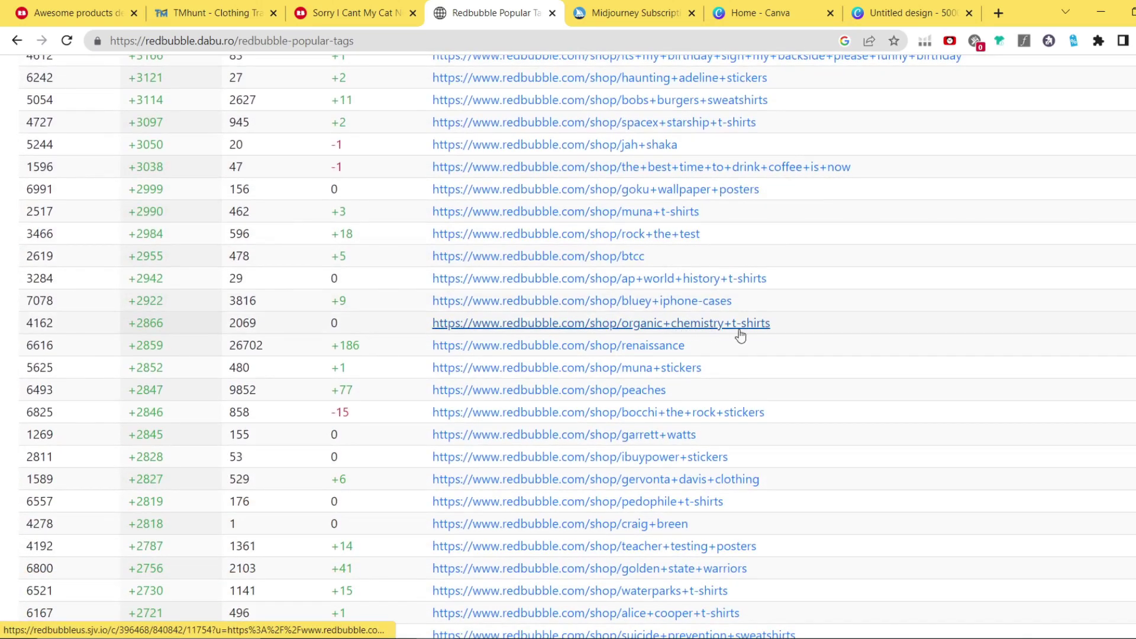
scroll(770, 340, "down", 8)
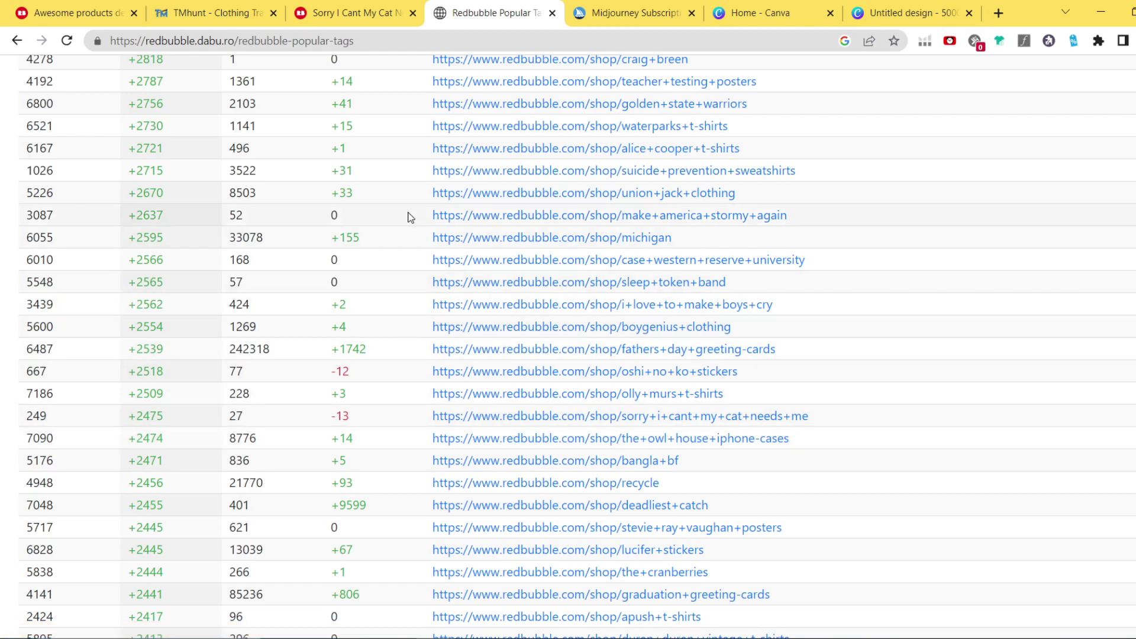
- Check the Redbubble search results for "sorry i cant my cat needs me" against the tag list and select the phrase heading
mouse_move(370, 5)
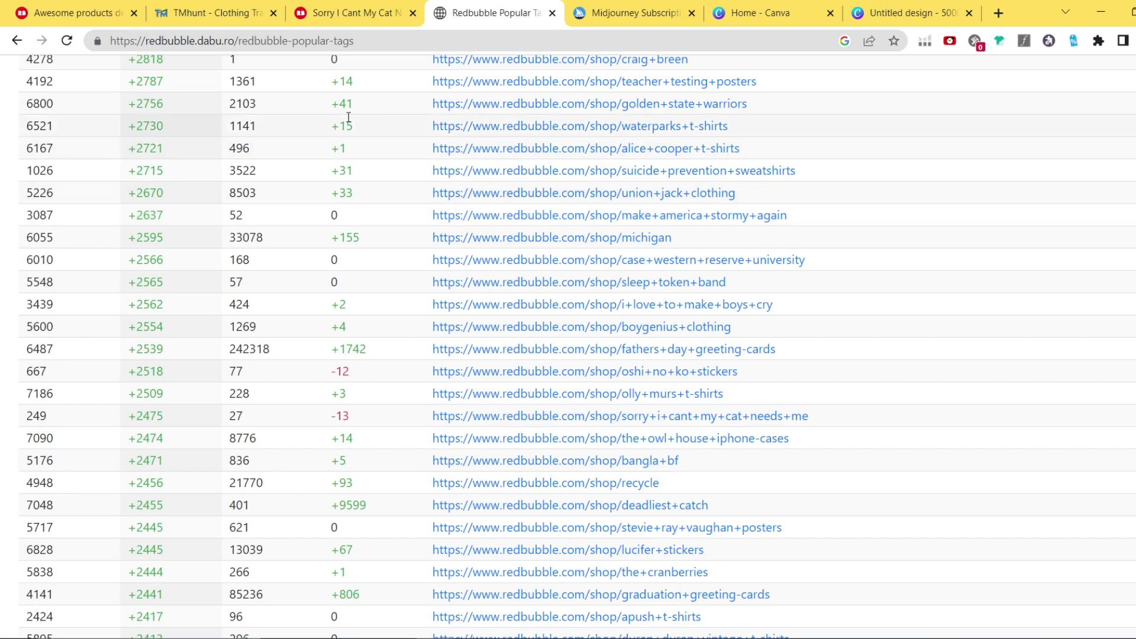
left_click(361, 12)
mouse_move(456, 191)
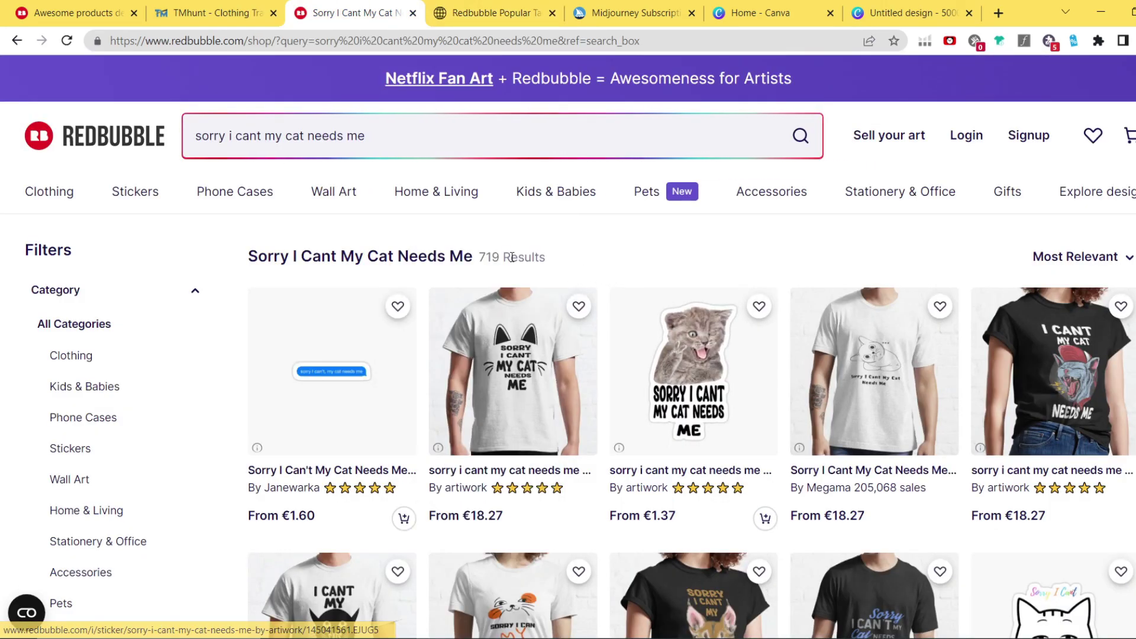
left_click(490, 12)
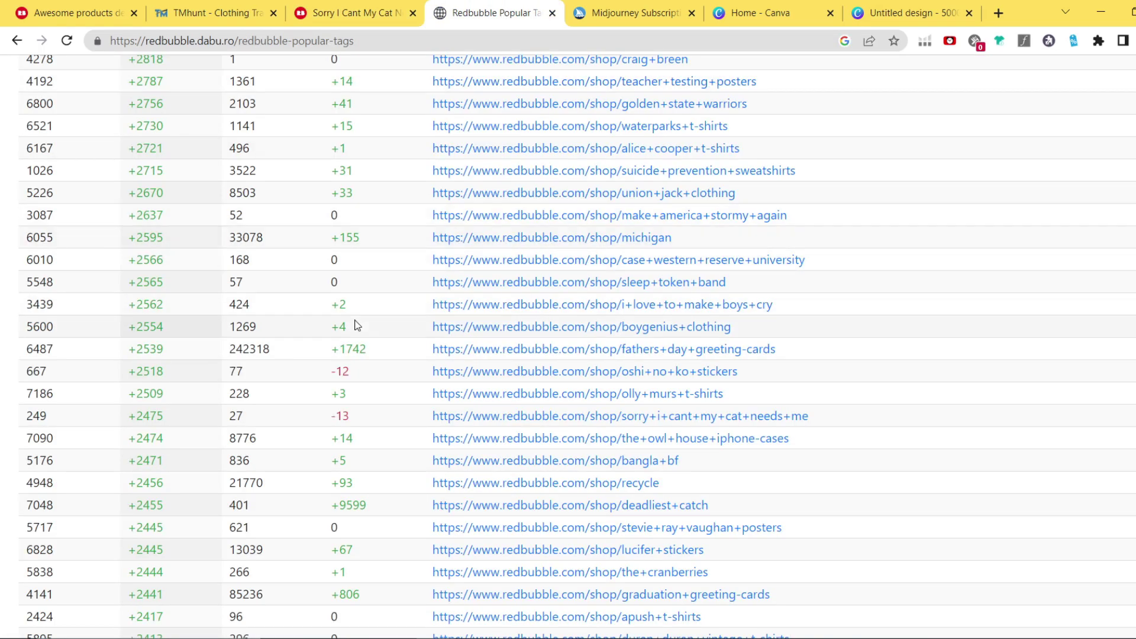
left_click(381, 6)
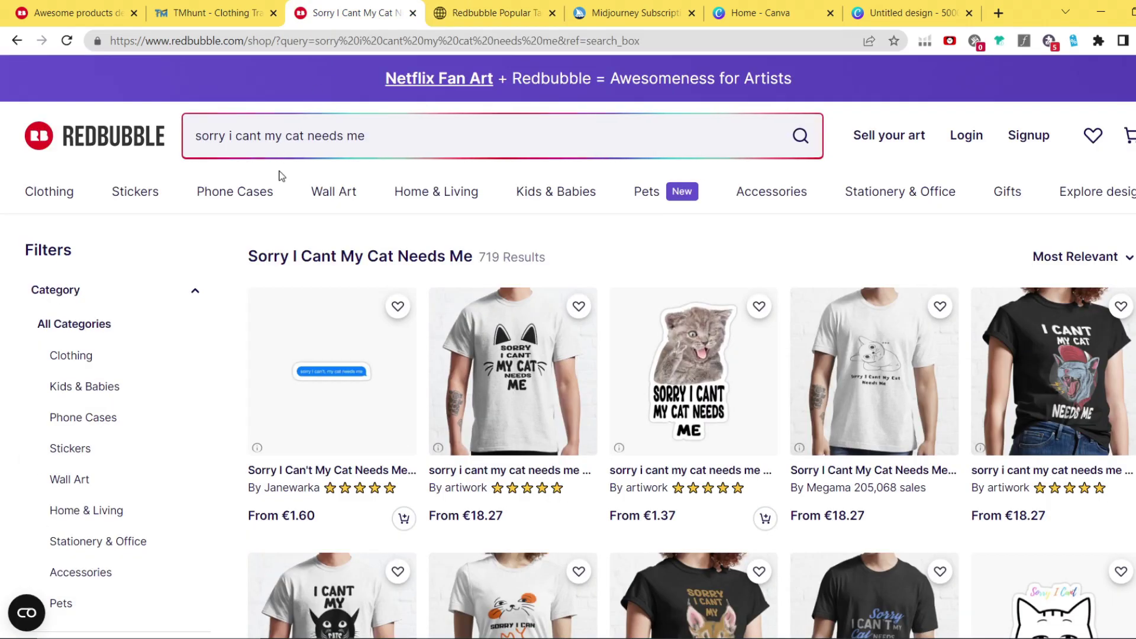
left_click_drag(473, 256, 247, 257)
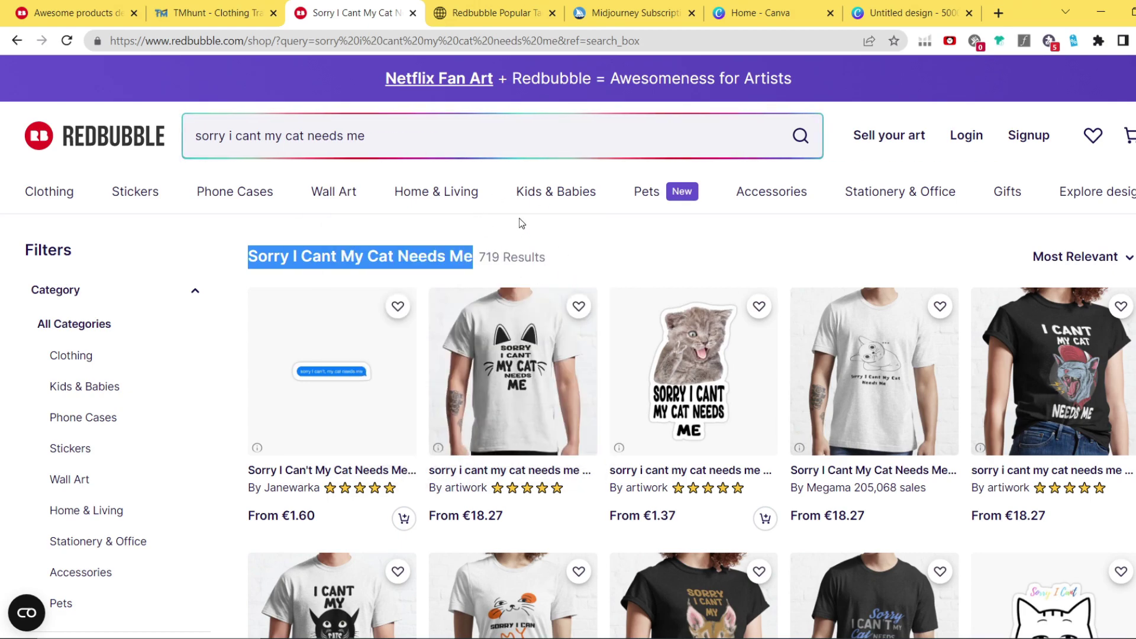
- Search TMhunt for trademarks on "Sorry I Cant My Cat Needs Me" with Split Search, showing 100 results per page
left_click(236, 6)
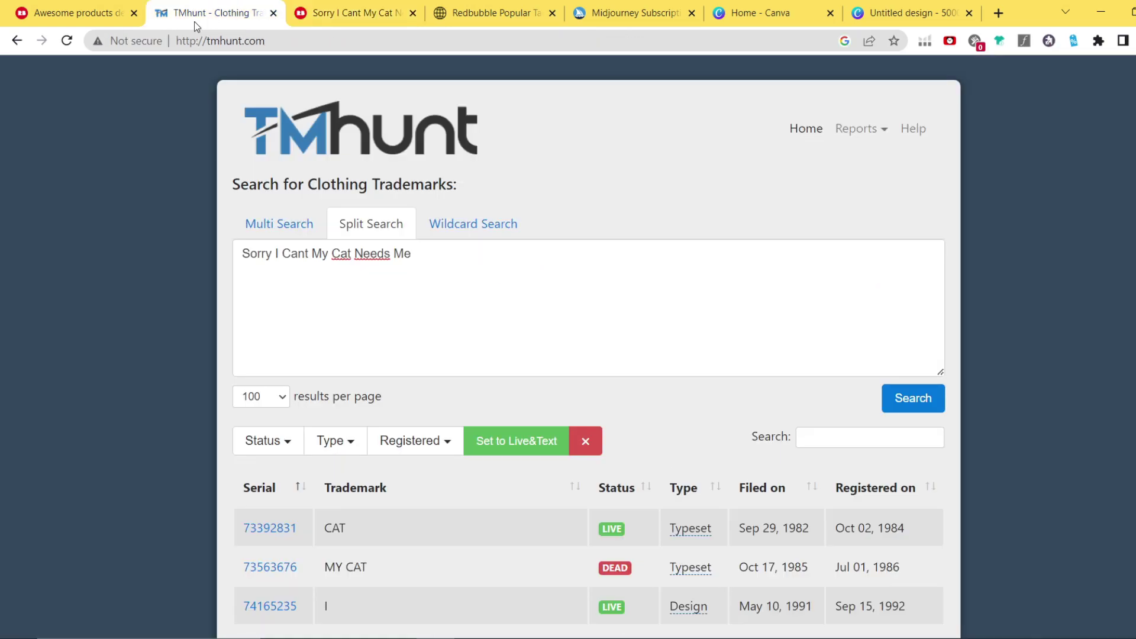
left_click_drag(449, 268, 231, 259)
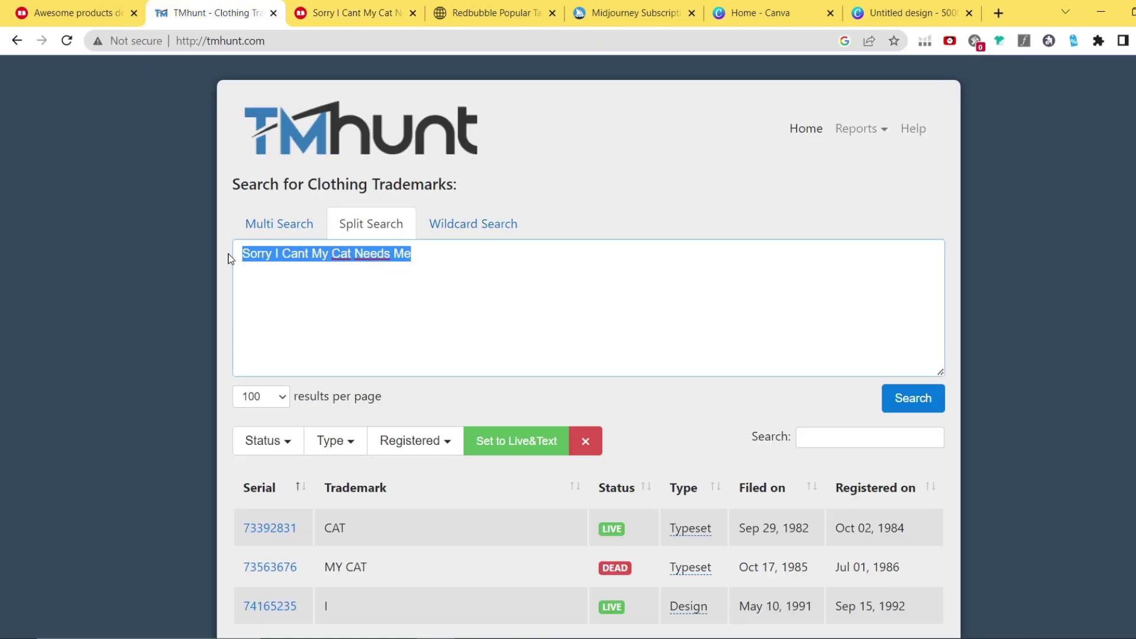
left_click(458, 273)
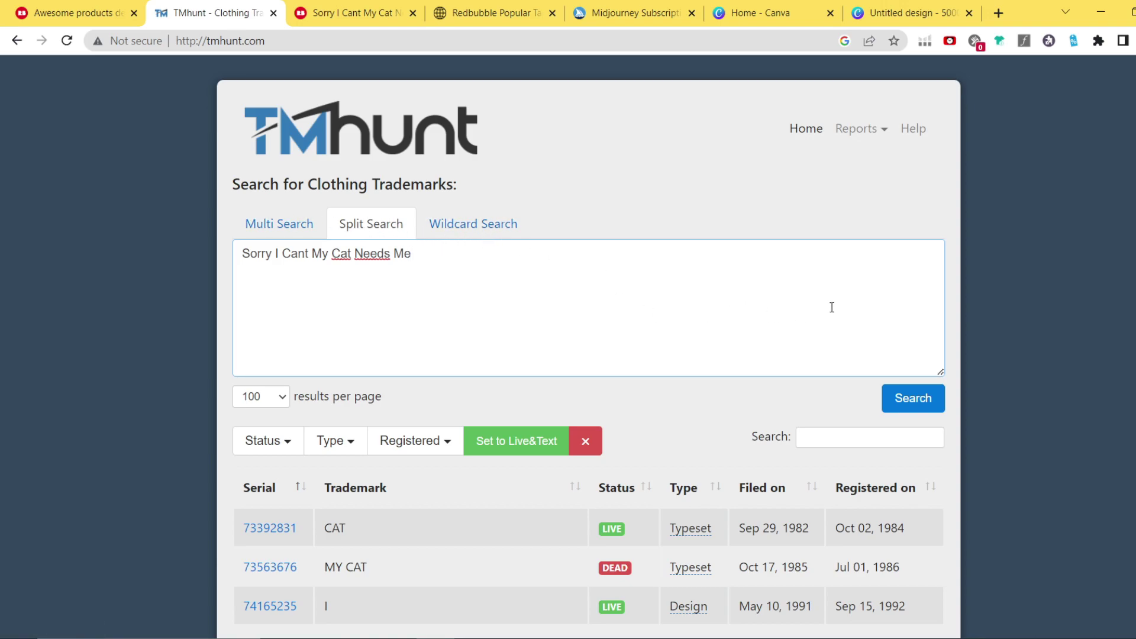
left_click(916, 404)
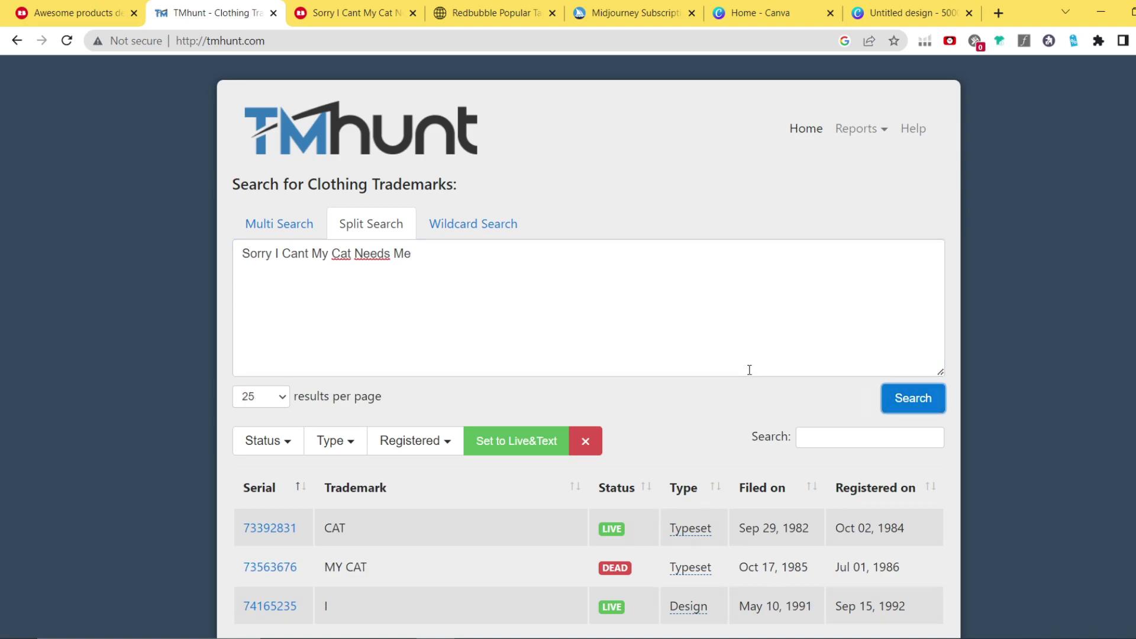
left_click(274, 405)
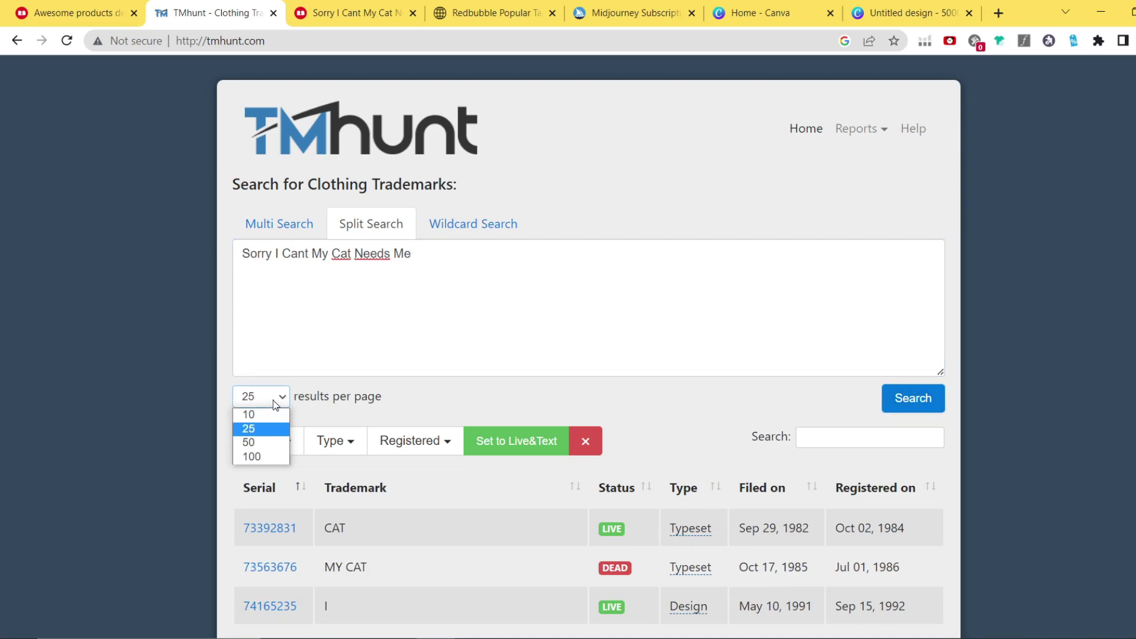
left_click(263, 455)
- Examine the first page of trademark results, including the MY CAT entry, for marks matching parts of the phrase
scroll(663, 384, "down", 5)
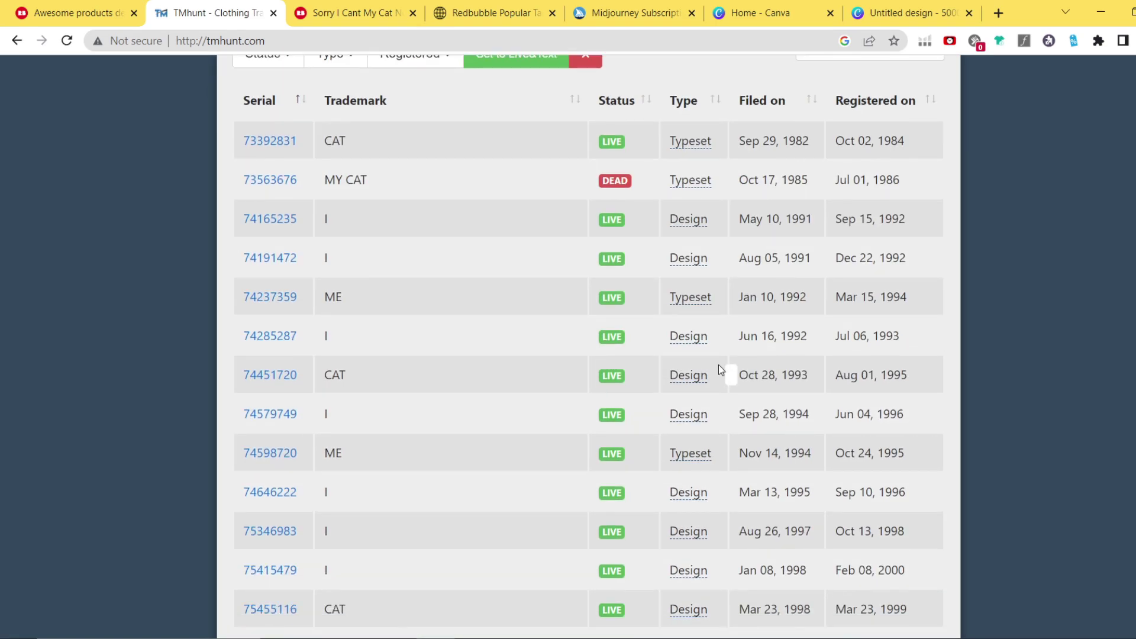
scroll(817, 355, "down", 1)
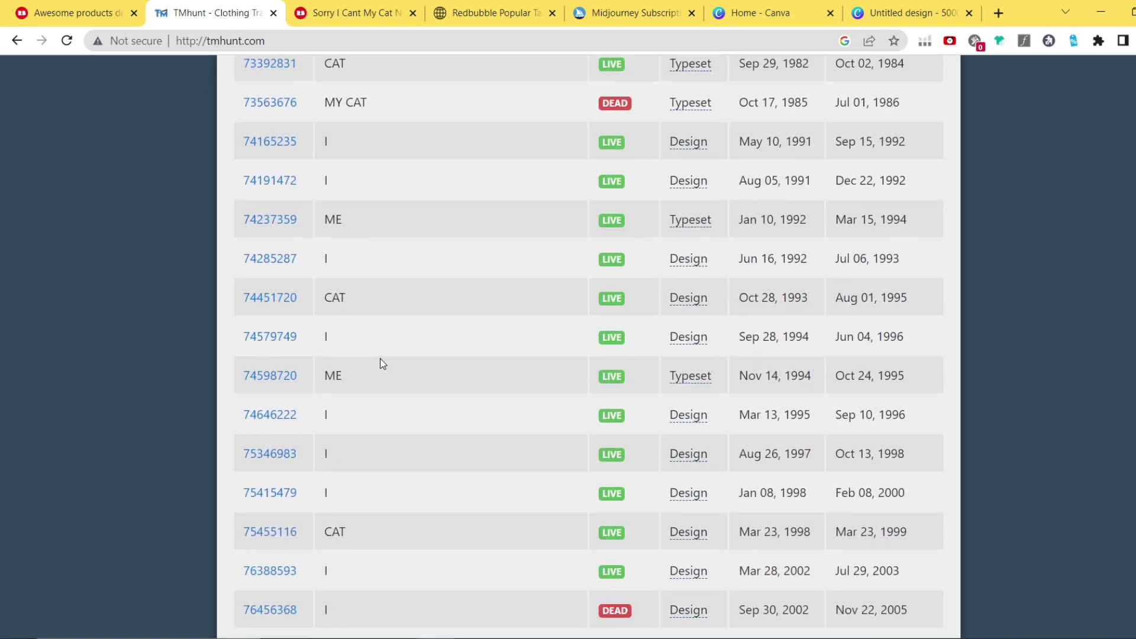
scroll(374, 389, "up", 3)
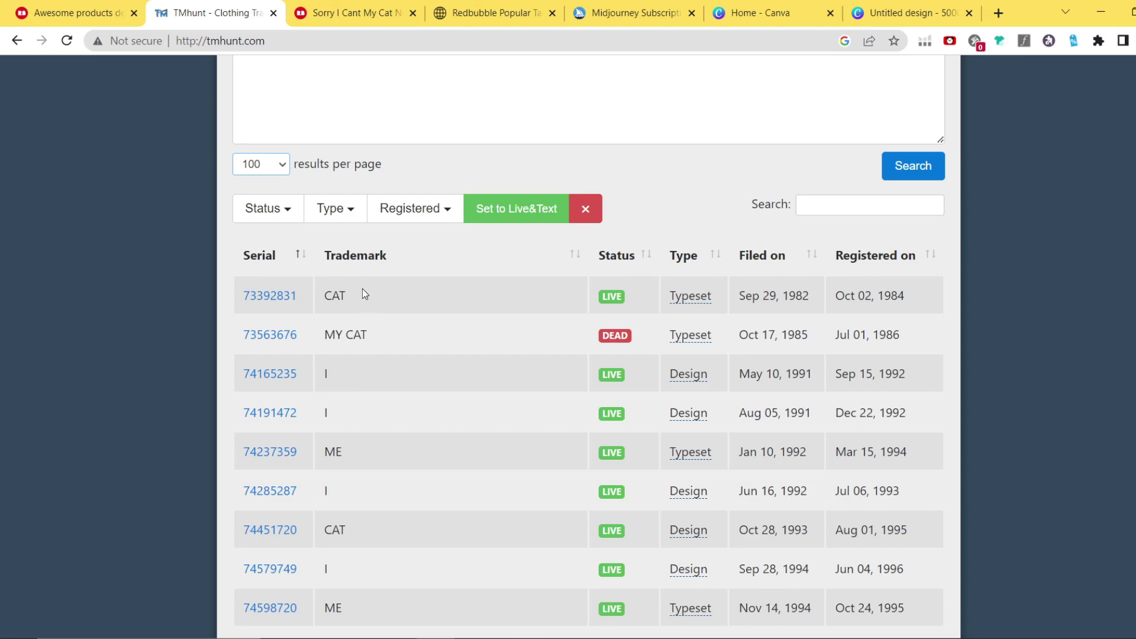
scroll(363, 356, "down", 3)
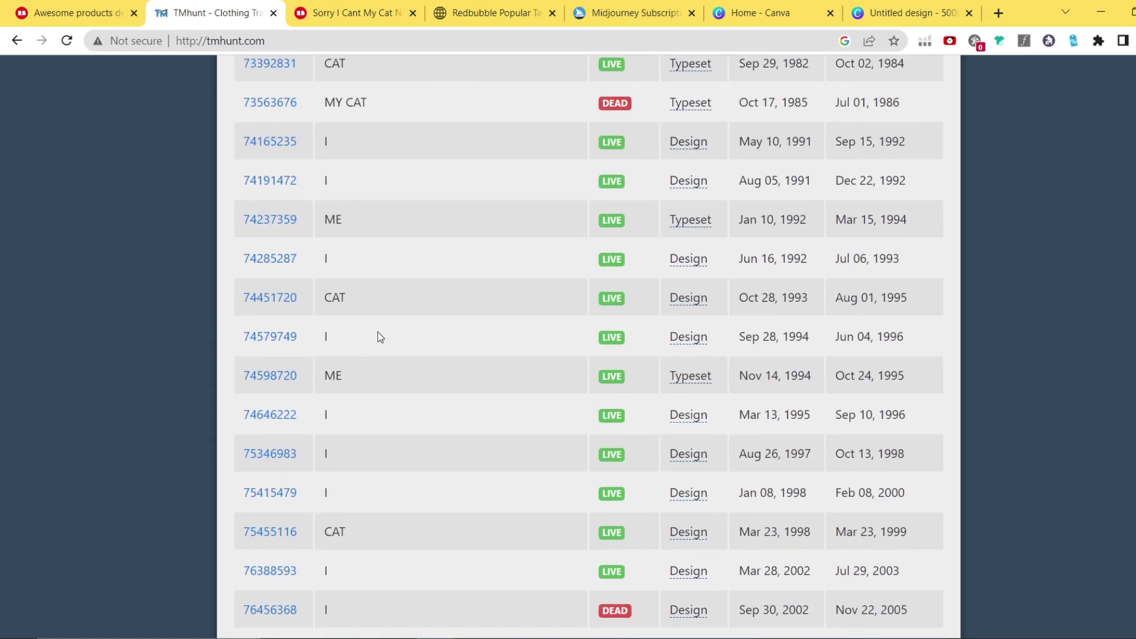
scroll(380, 337, "up", 3)
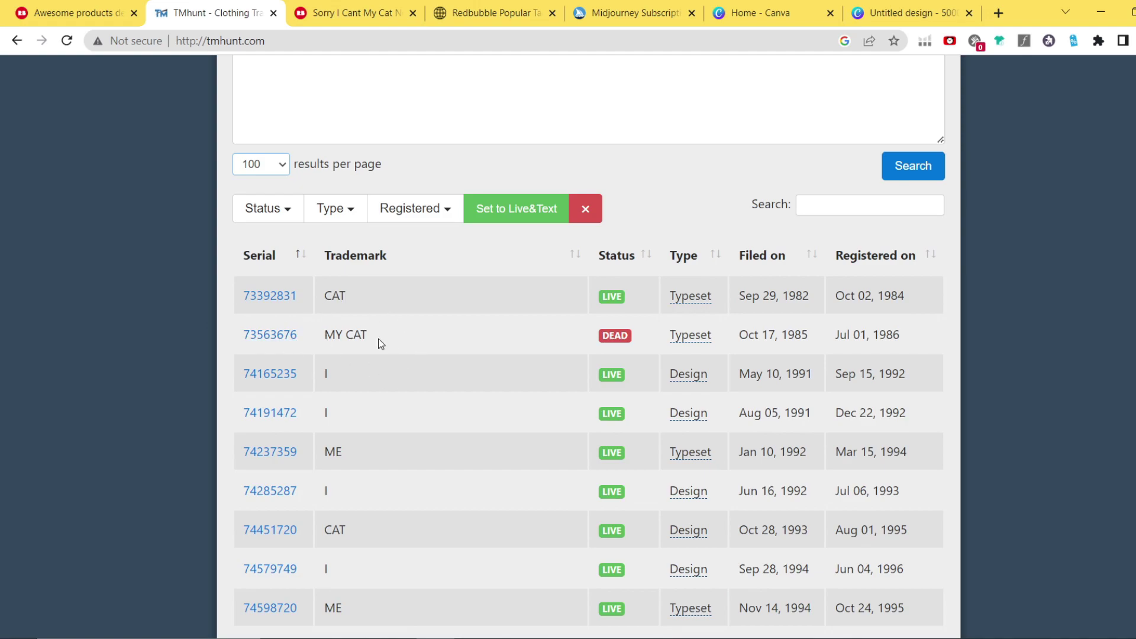
scroll(418, 389, "up", 2)
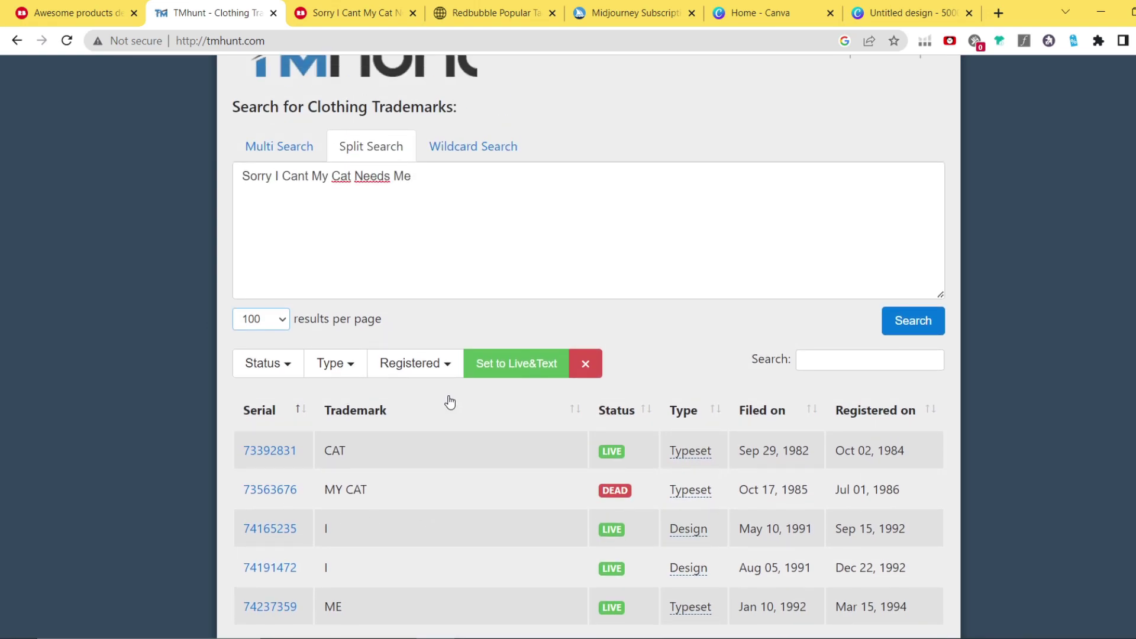
scroll(452, 394, "down", 2)
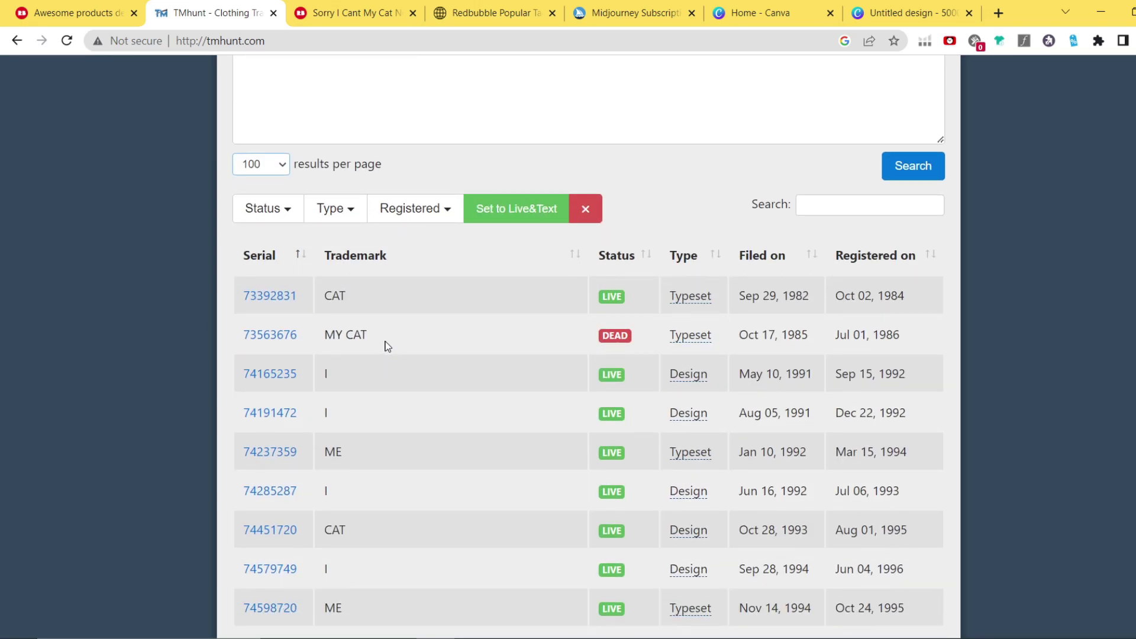
left_click_drag(385, 341, 322, 340)
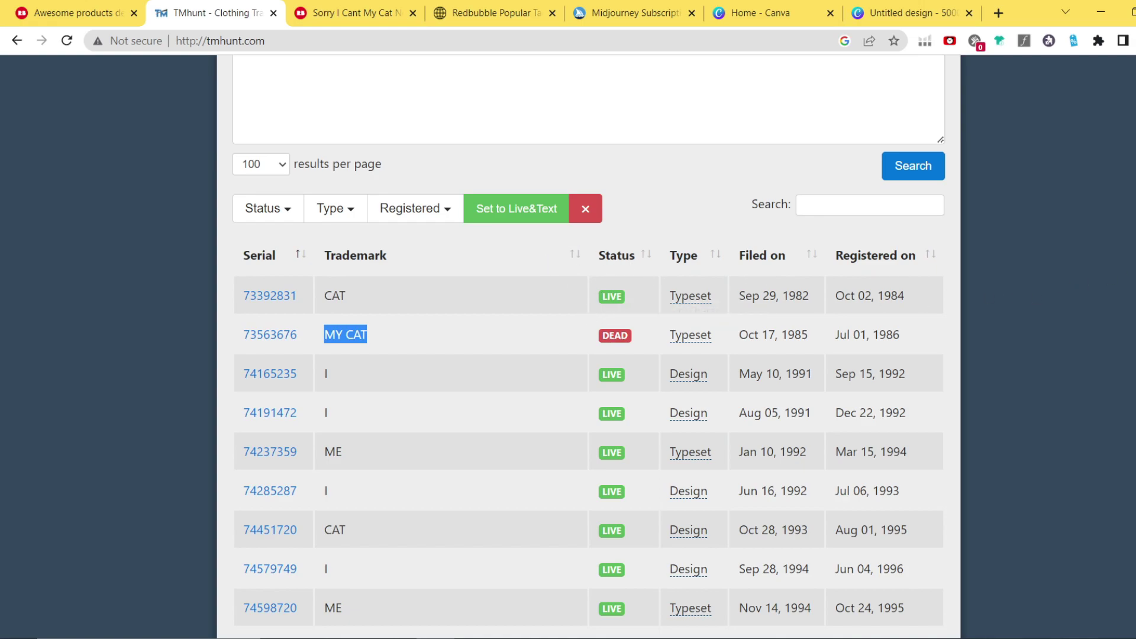
scroll(589, 346, "down", 15)
scroll(589, 346, "up", 3)
scroll(589, 346, "down", 7)
scroll(589, 346, "down", 20)
scroll(589, 346, "down", 13)
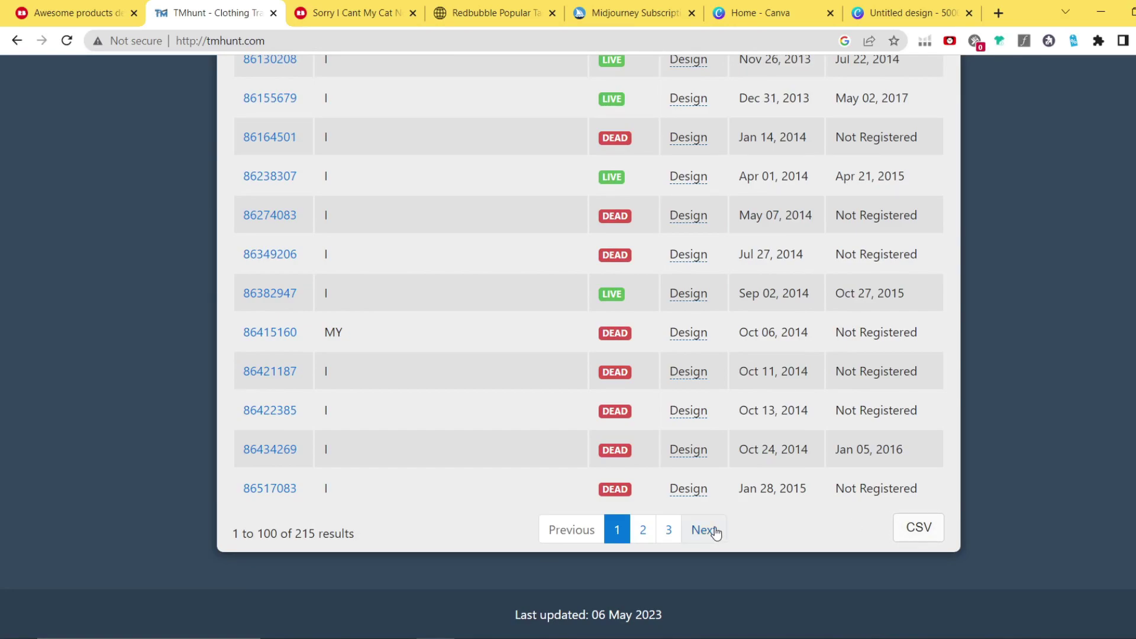
- Examine the second and third pages of trademark results for marks matching the phrase
left_click(644, 531)
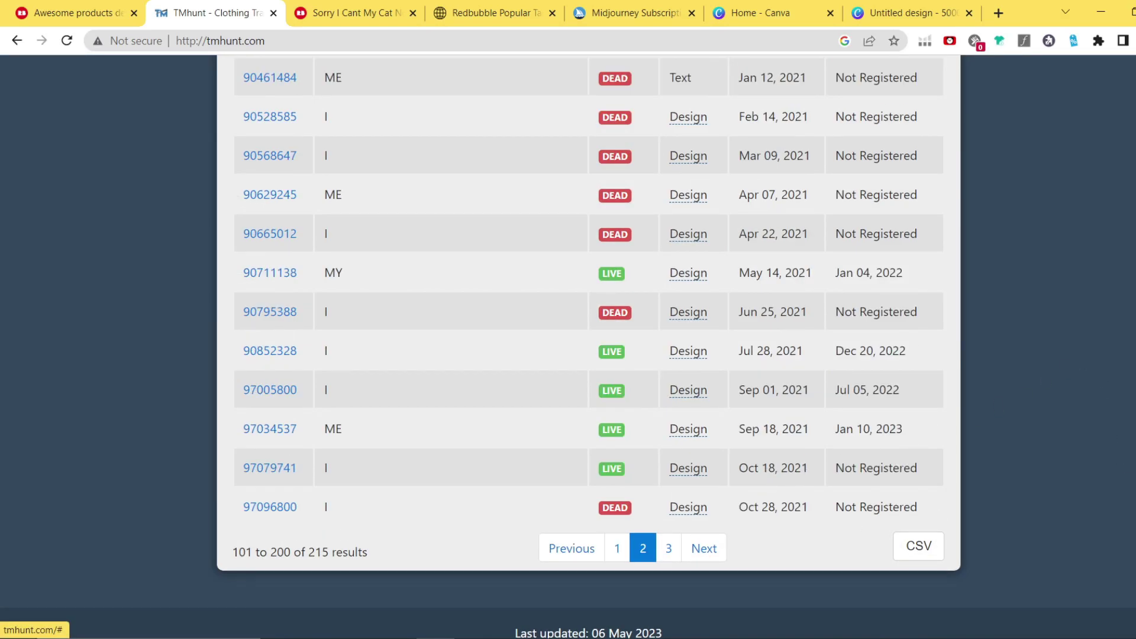
scroll(589, 347, "up", 18)
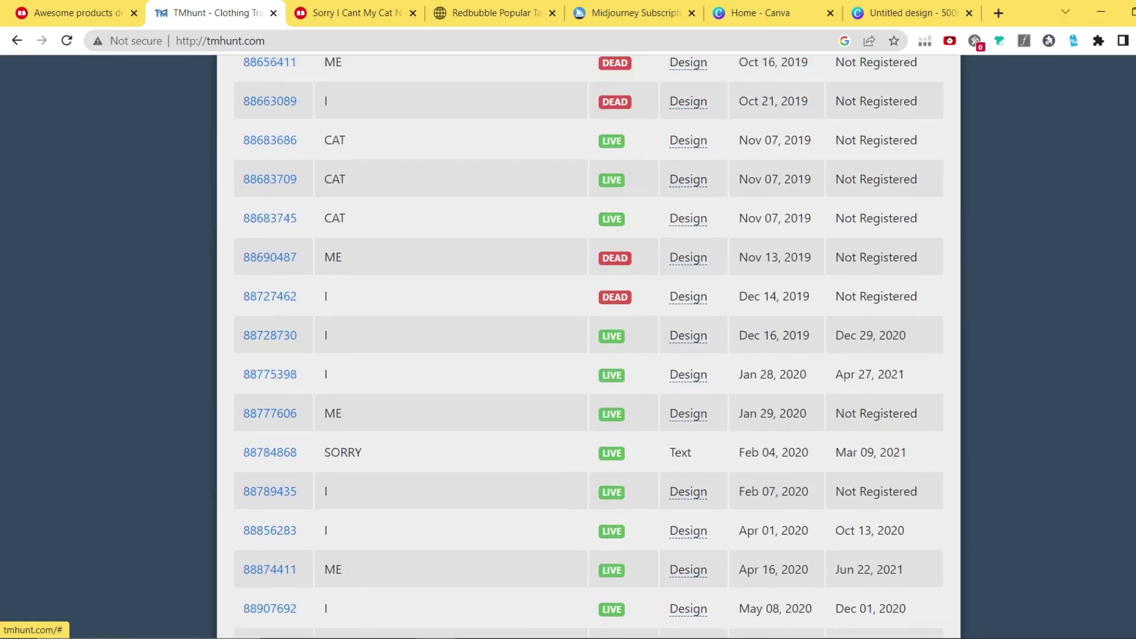
scroll(589, 347, "up", 20)
scroll(589, 347, "down", 20)
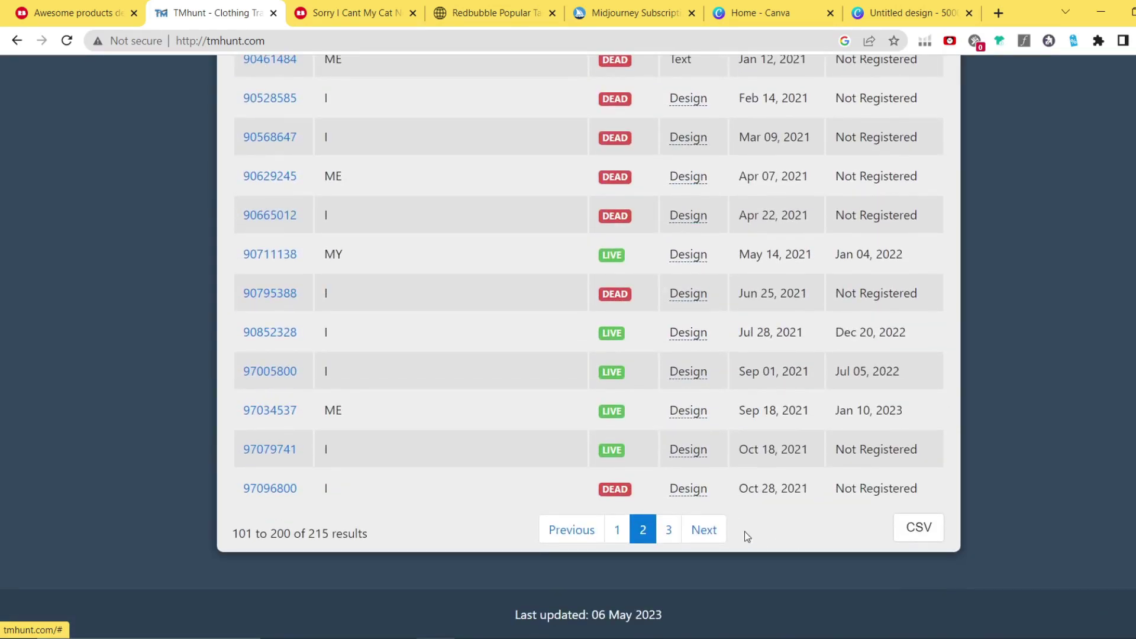
left_click(669, 529)
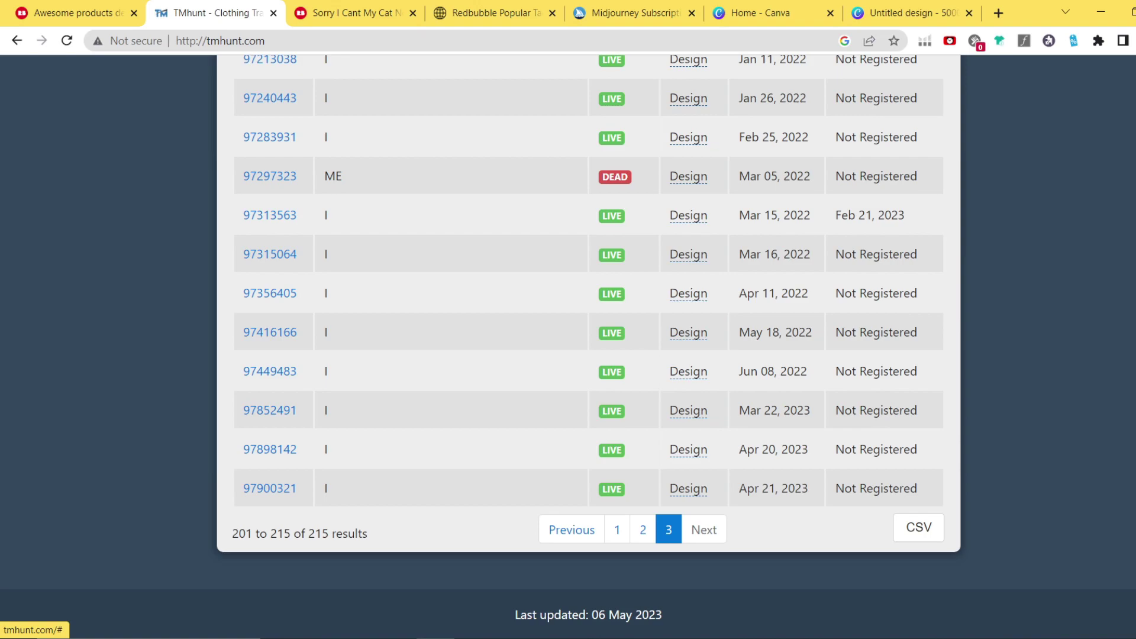
scroll(589, 347, "up", 8)
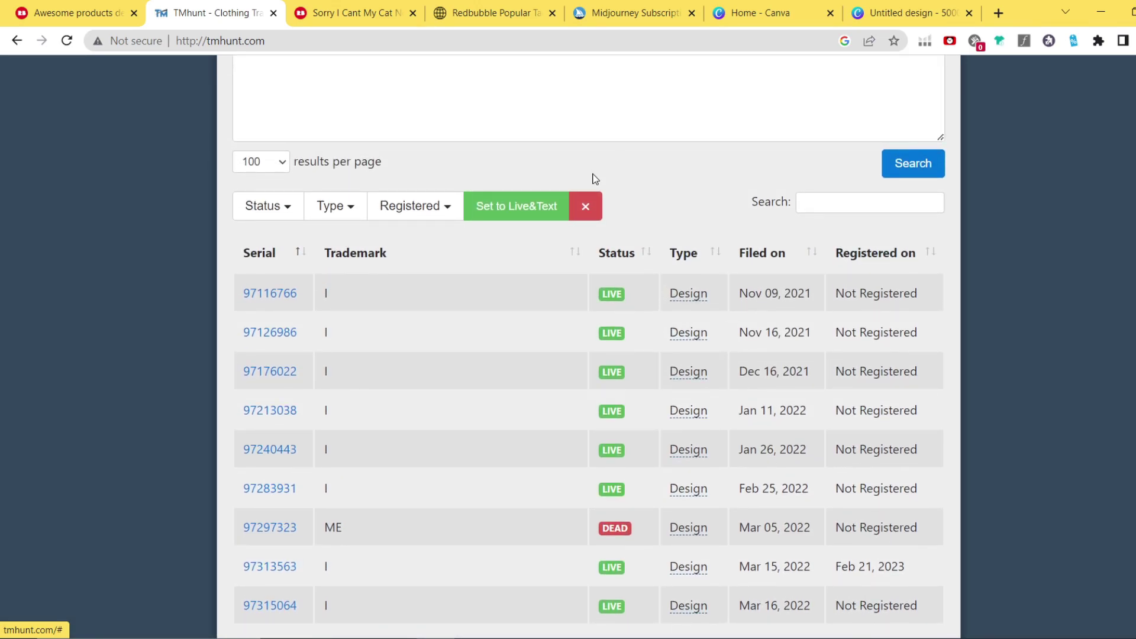
- Review the Redbubble results and Midjourney's Subscription Plans page, and switch to the private Midjourney server in Discord
left_click(381, 10)
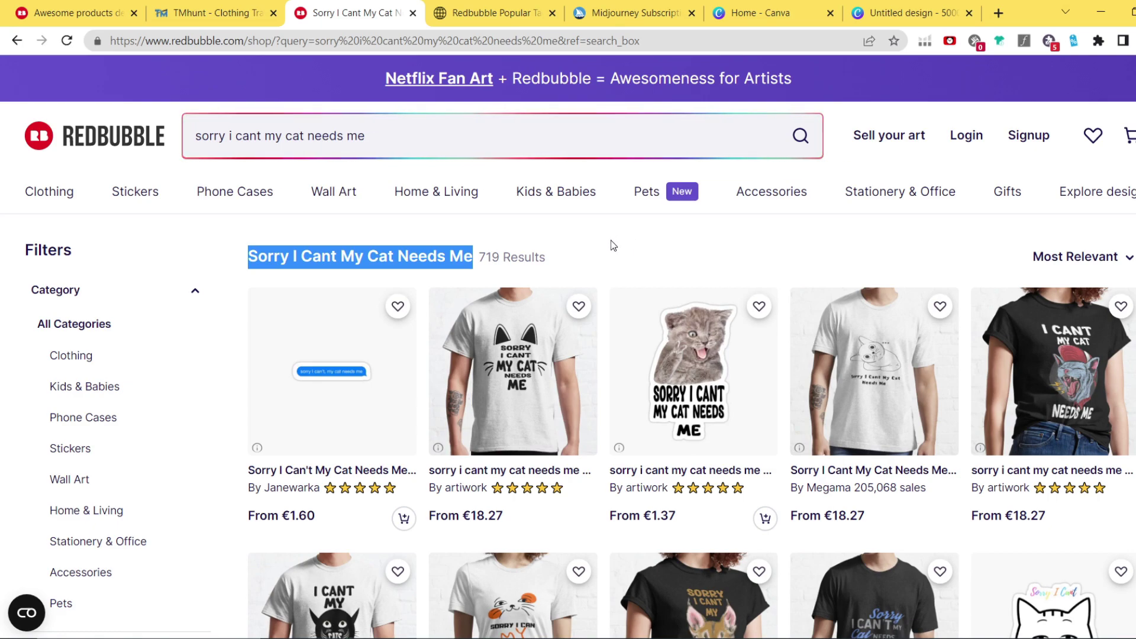
left_click(628, 12)
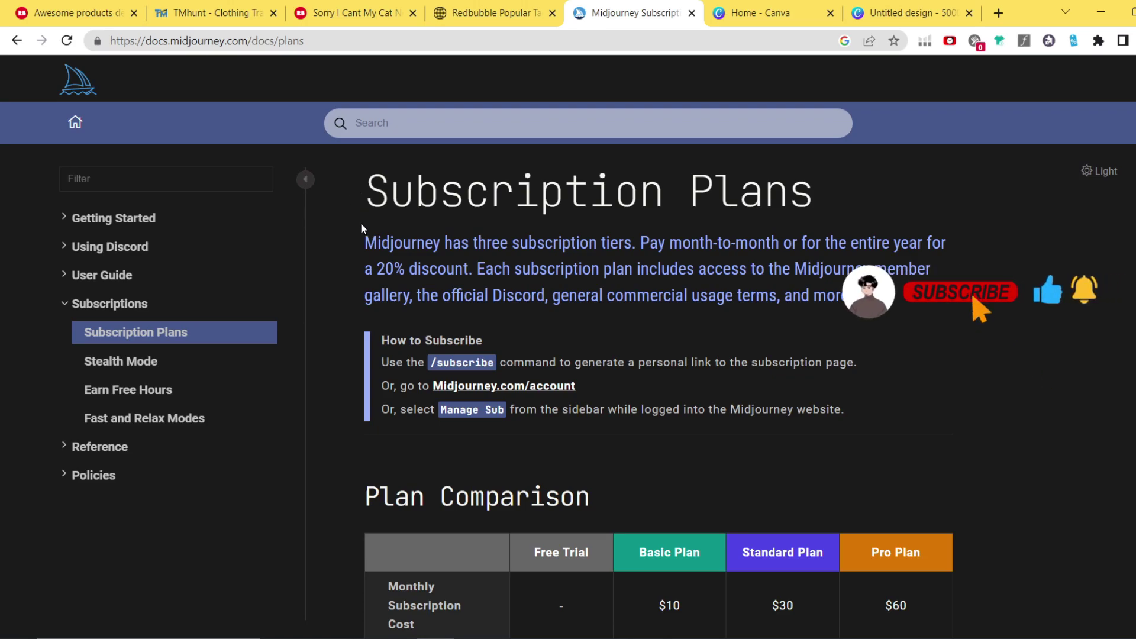
left_click(321, 637)
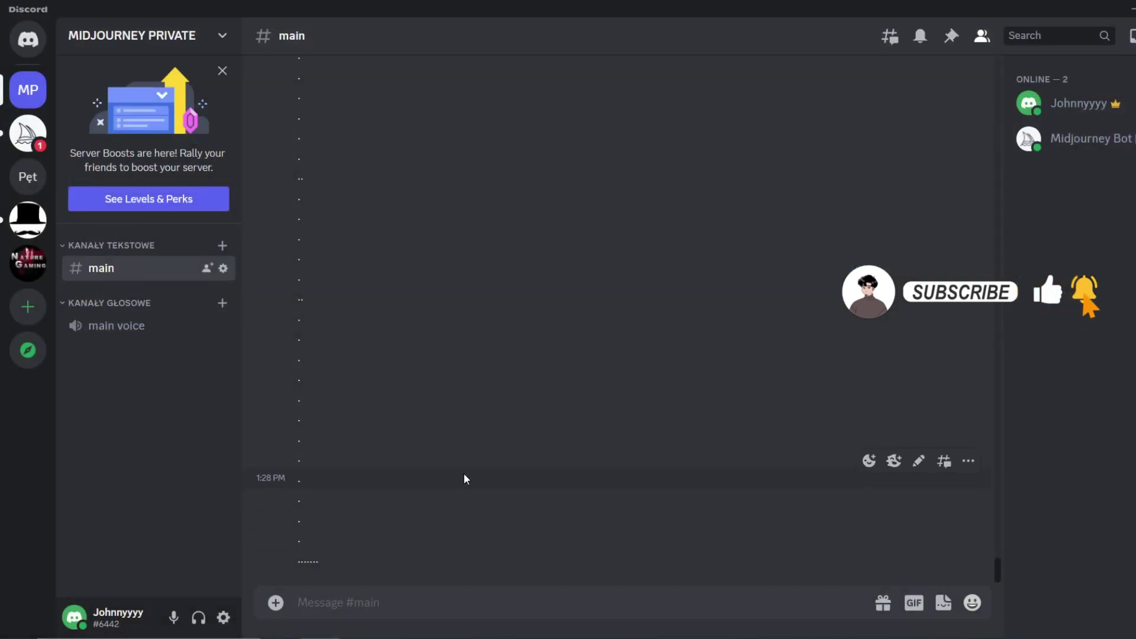
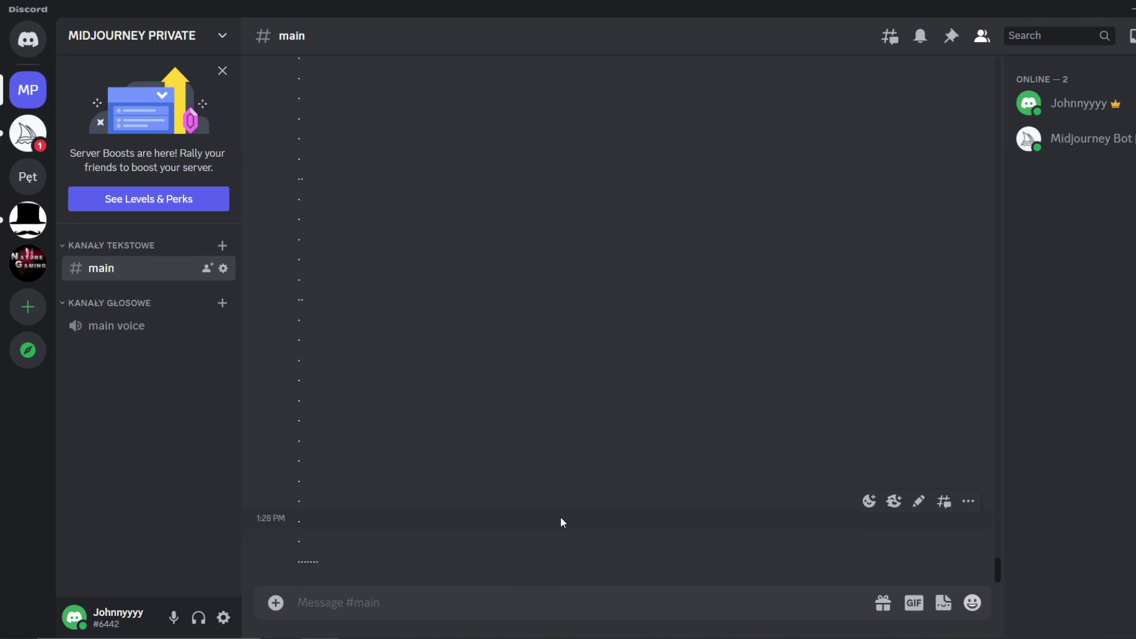
- Draft a Midjourney /imagine prompt reading "cute little cat drawing in a sticker type --q 2"
type("/imagi")
key("Tab")
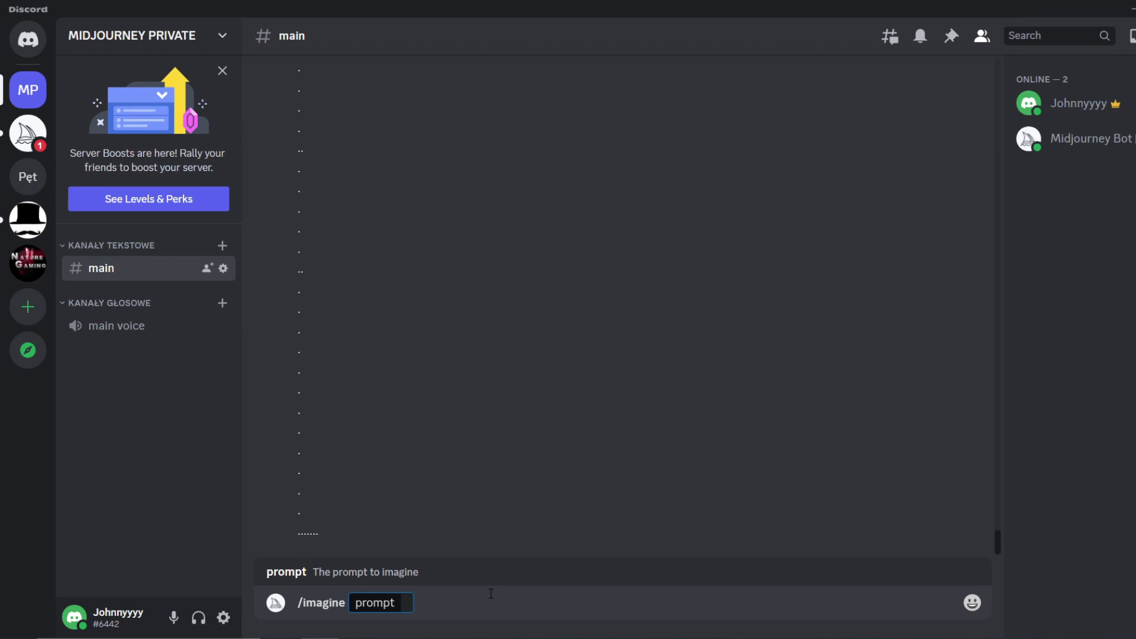
type("cute little ")
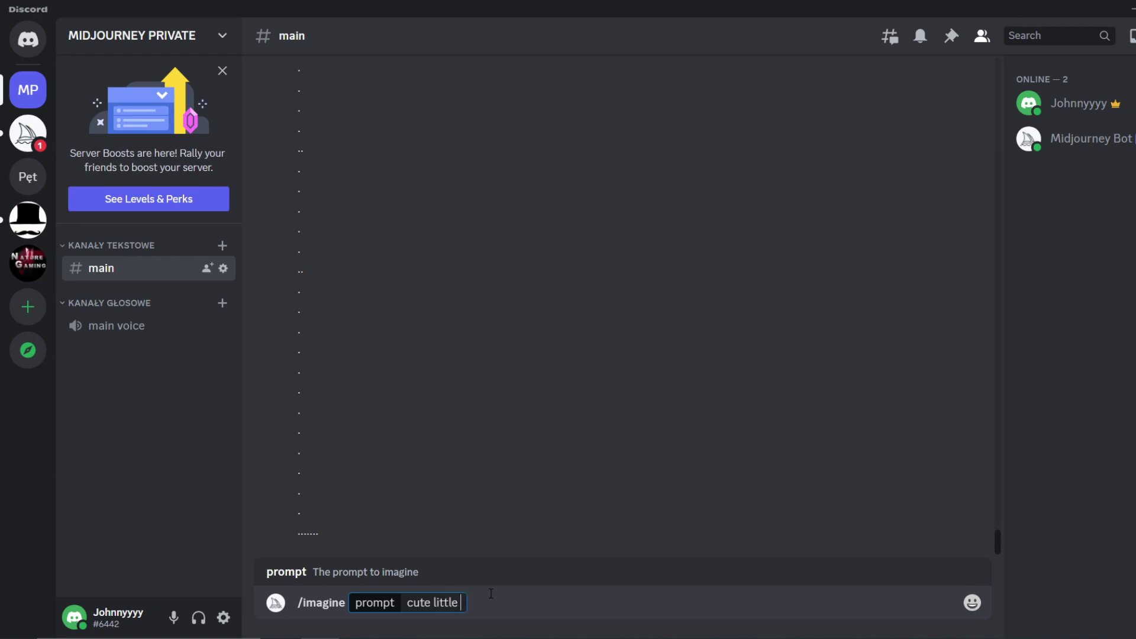
type("cat drawing ")
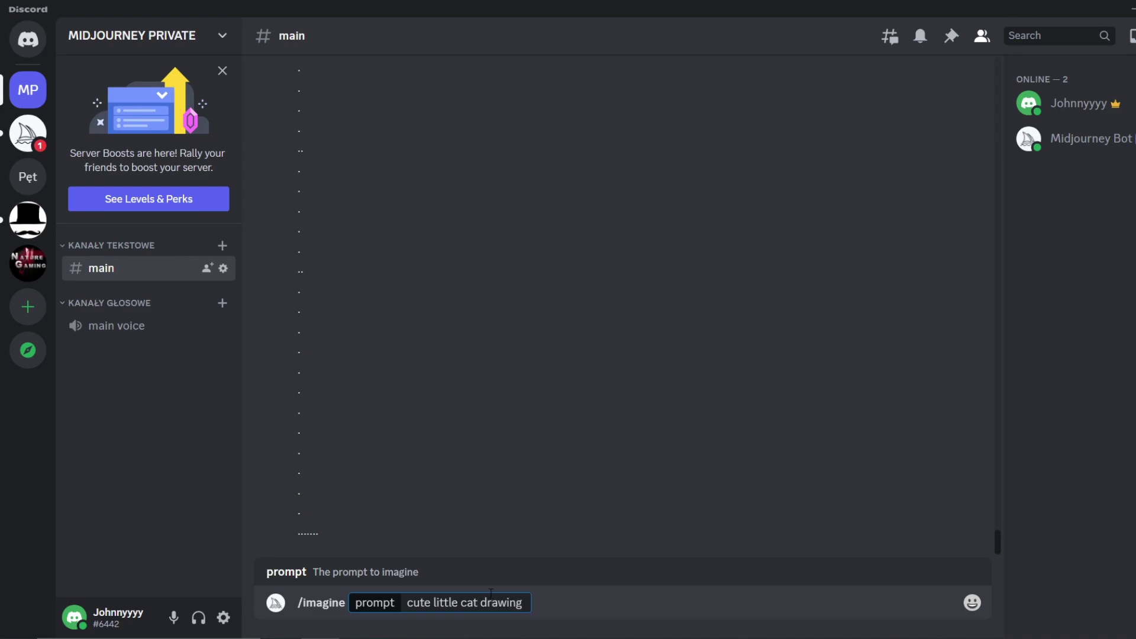
type("in a sticker ")
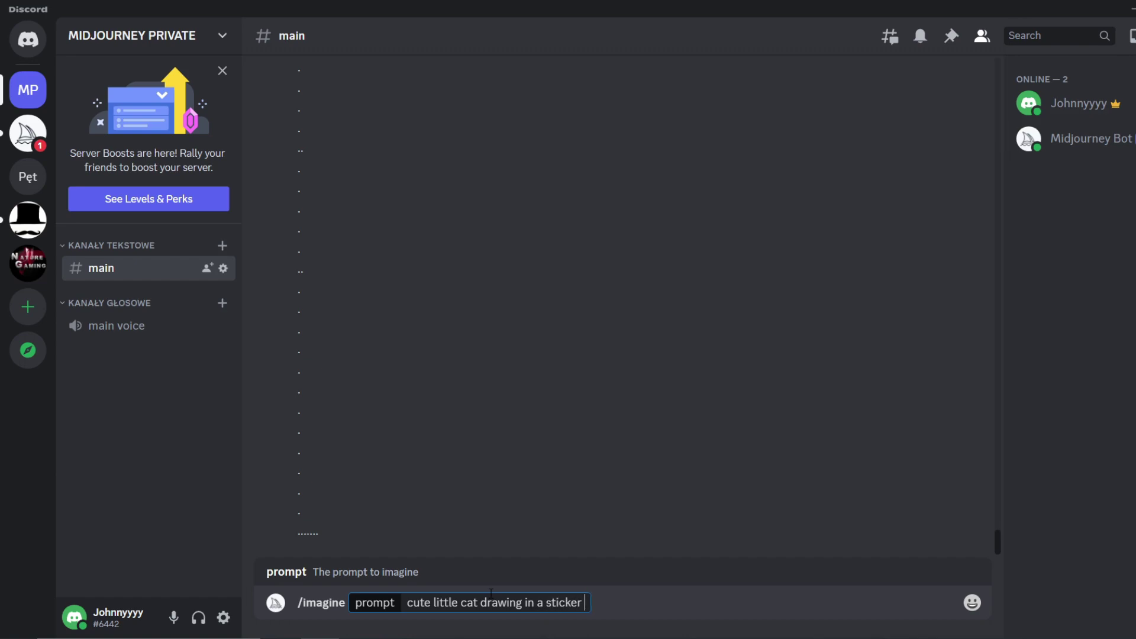
type("type --q")
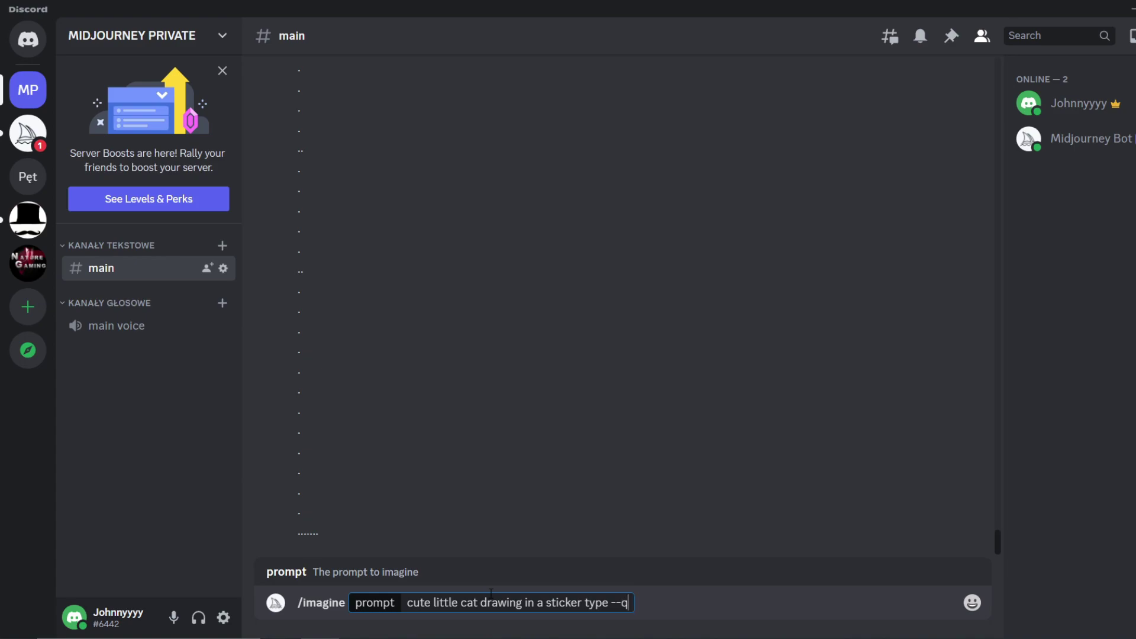
type(" 2")
- Revise the prompt to "cute little cat drawing, sticker type on a white background --q 2" and submit it
left_click_drag(543, 602, 528, 603)
key("BackSpace")
key("BackSpace")
key("BackSpace")
type(",")
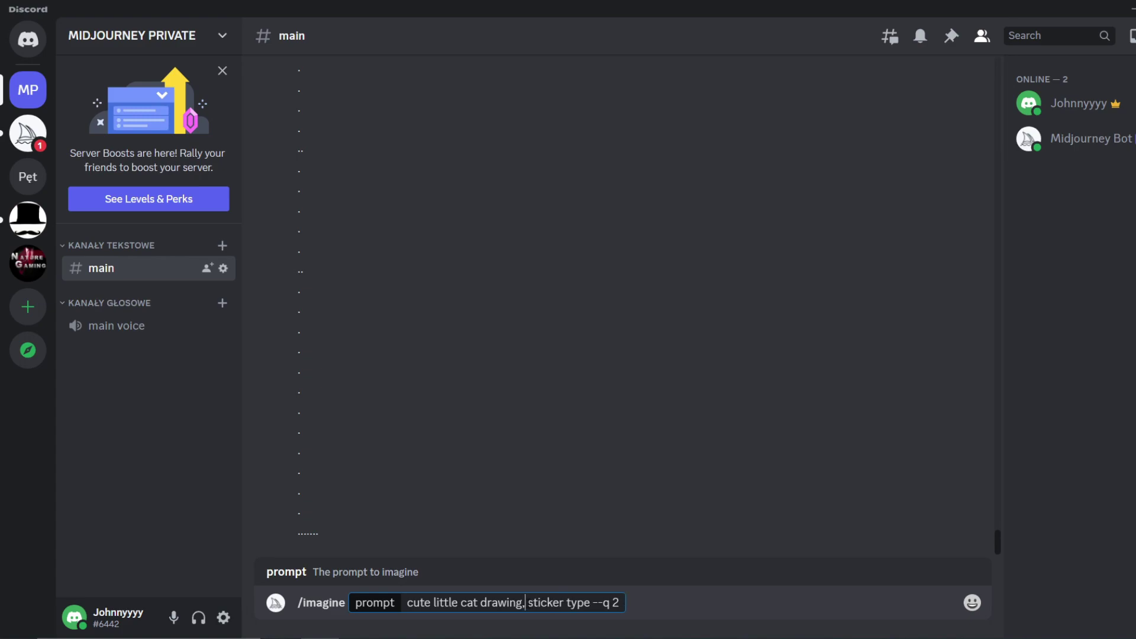
left_click(591, 602)
type("on a white bna")
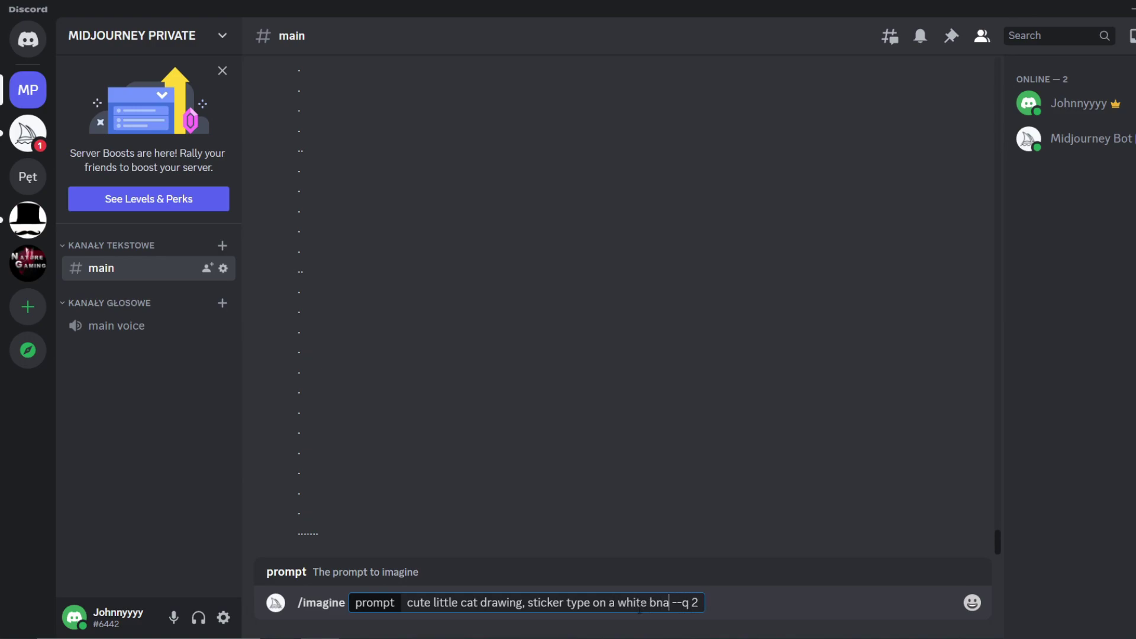
key("BackSpace")
key("BackSpace")
type("ackground")
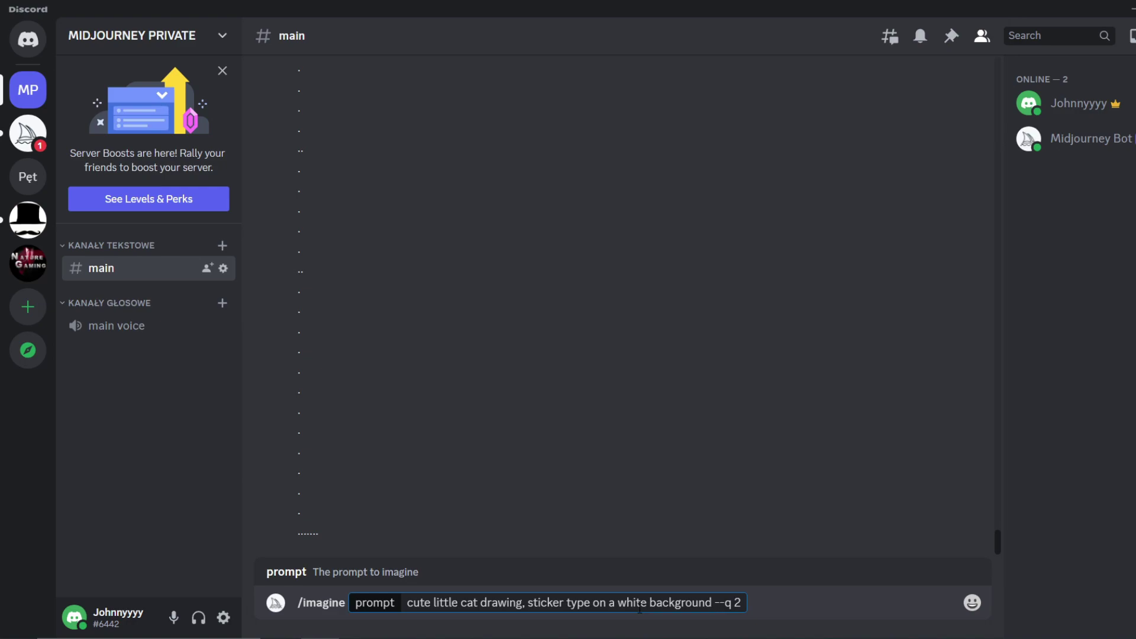
key("Return")
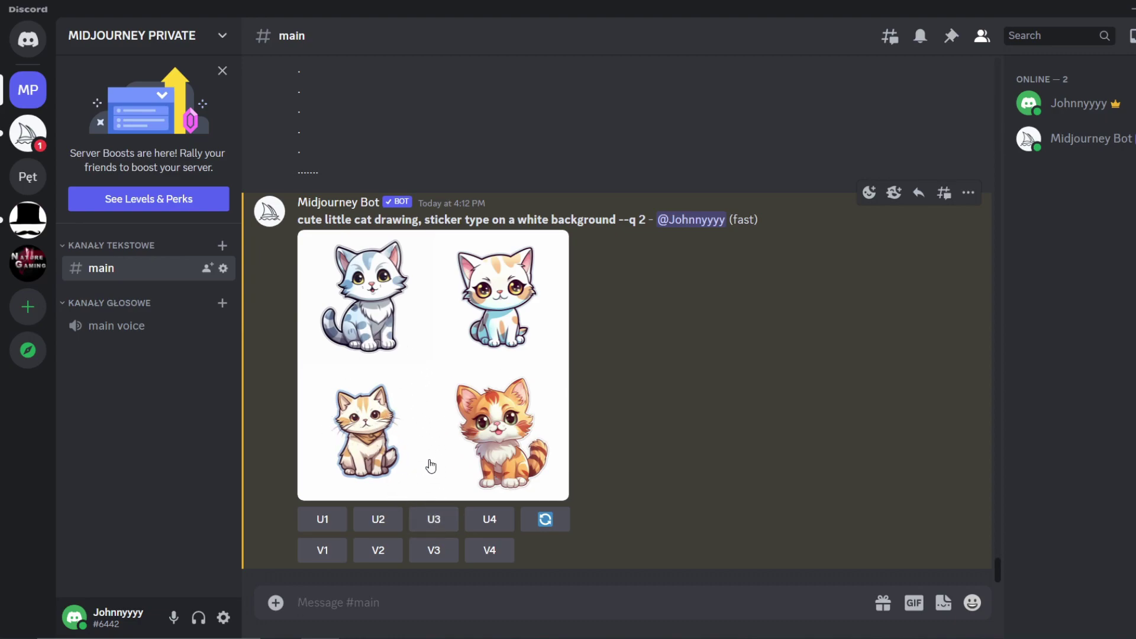
- Upscale the third generated cat, the one with the brown bandana, and open its full-size image in the browser
left_click(435, 519)
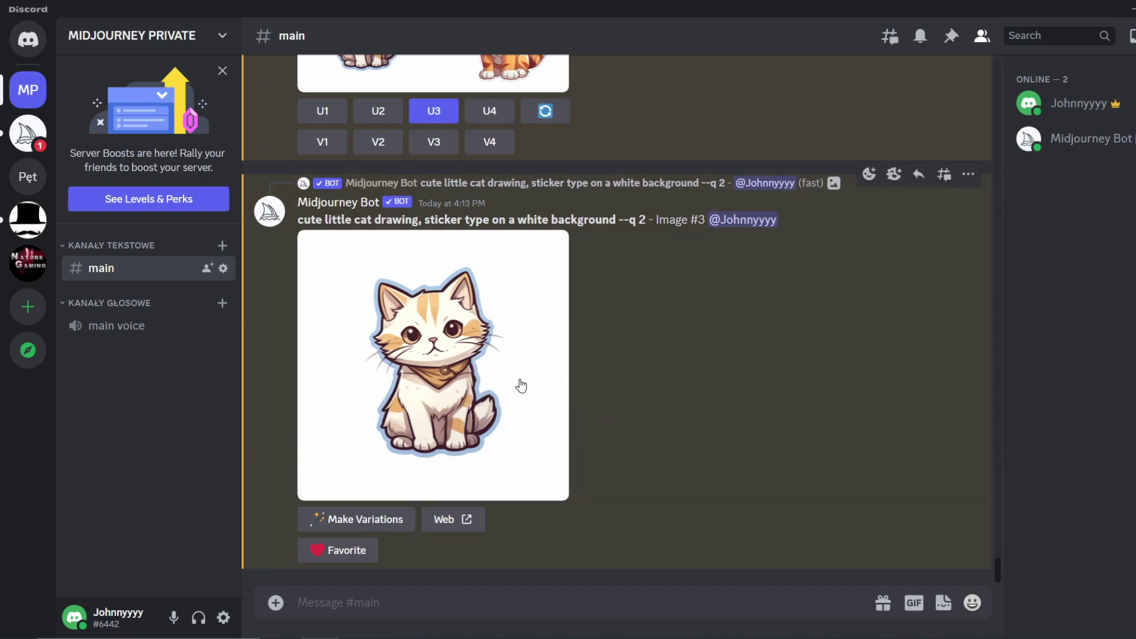
left_click(456, 351)
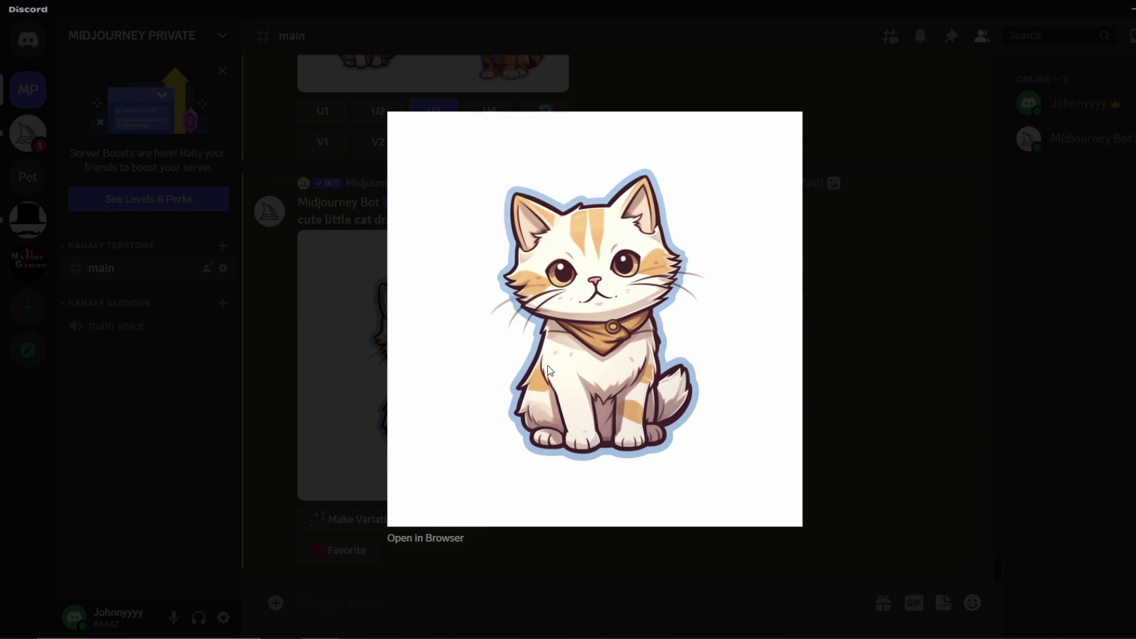
left_click(436, 538)
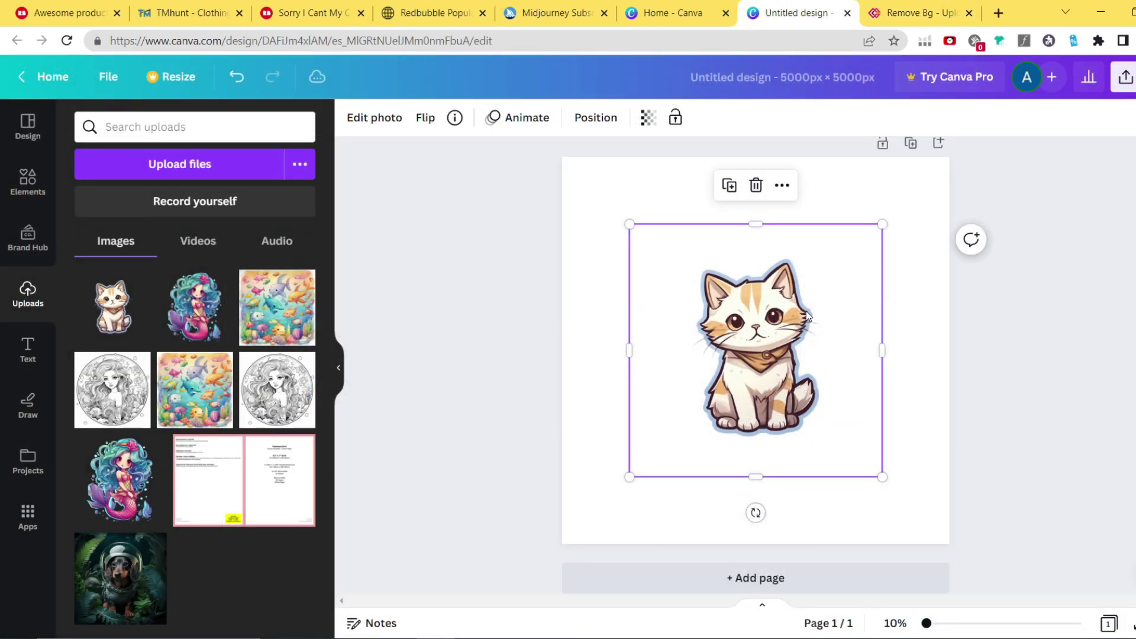
- In Canva, crop the empty margins around the cat image on all four sides
left_click_drag(882, 350, 834, 349)
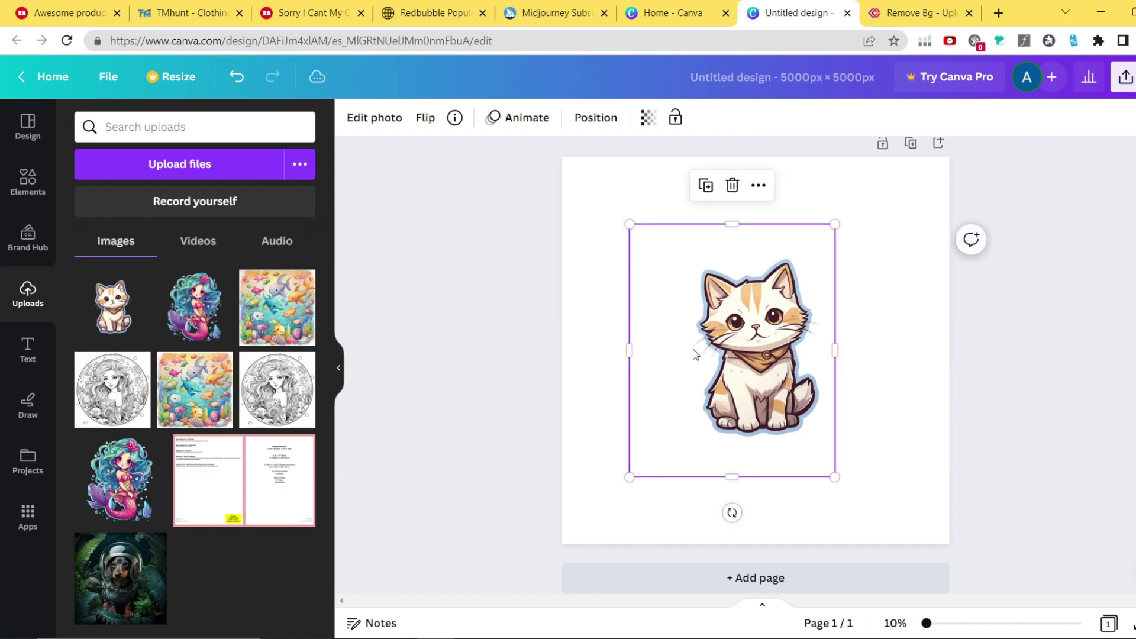
left_click_drag(630, 349, 690, 344)
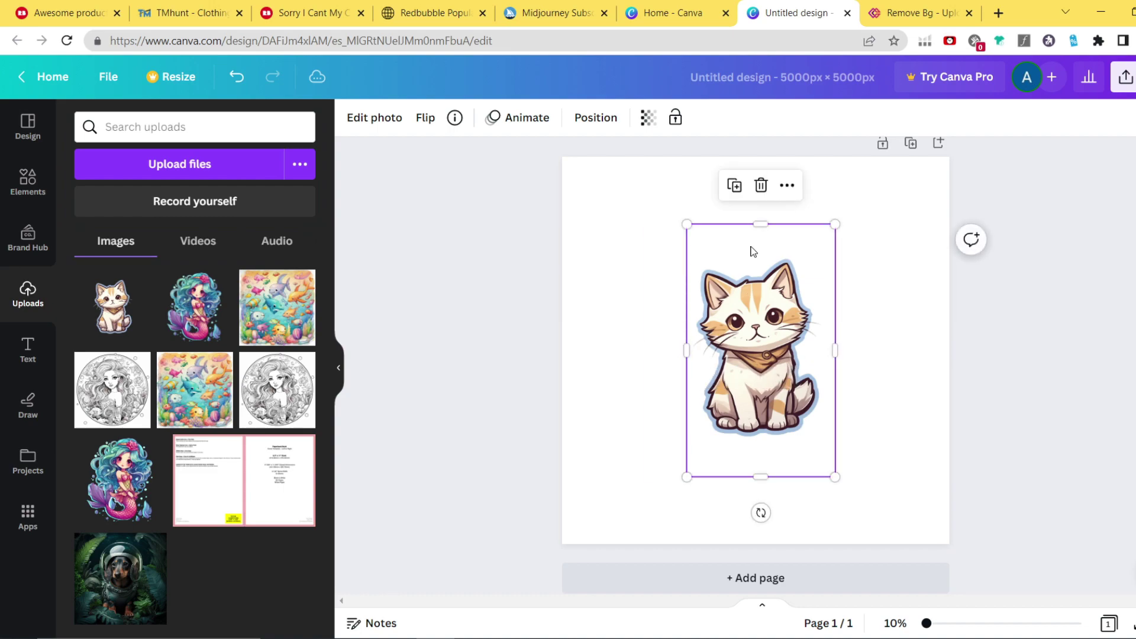
left_click_drag(756, 224, 759, 258)
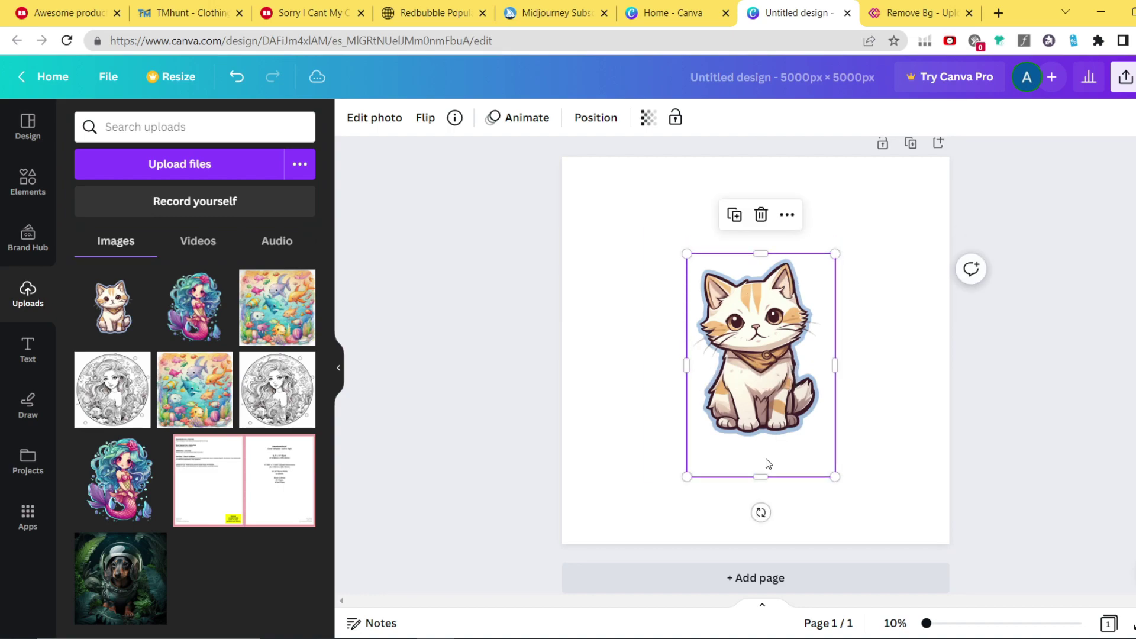
left_click_drag(761, 476, 761, 449)
left_click_drag(835, 351, 826, 351)
- Enlarge the cropped cat and place it near the page's centre, leaving free space below it
left_click_drag(827, 448, 855, 480)
left_click_drag(780, 383, 783, 382)
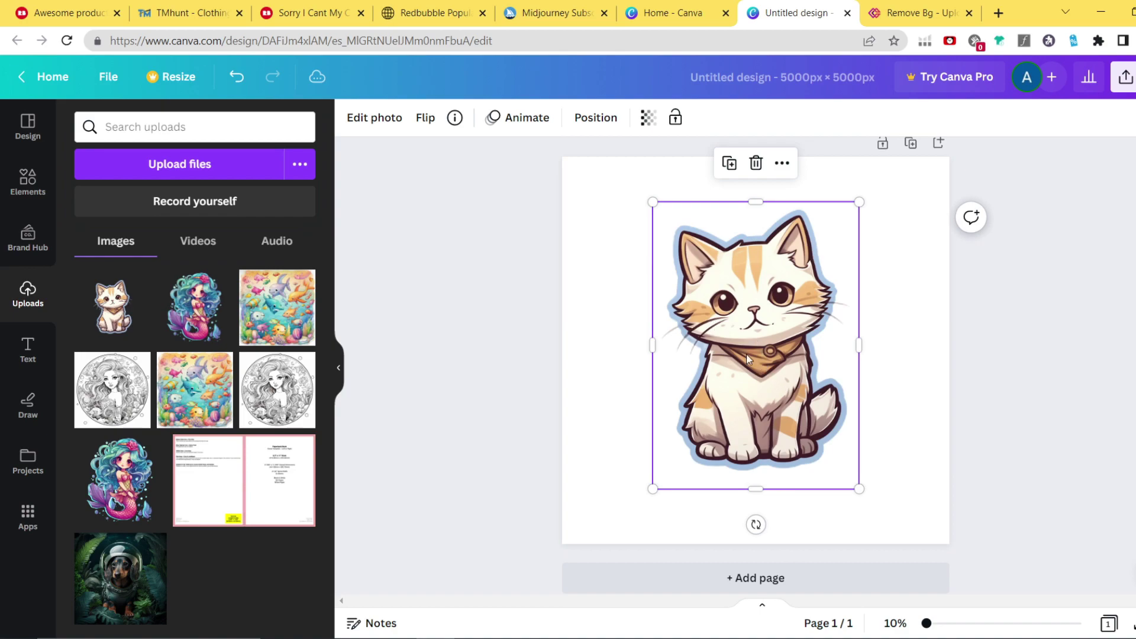
left_click_drag(849, 484, 834, 456)
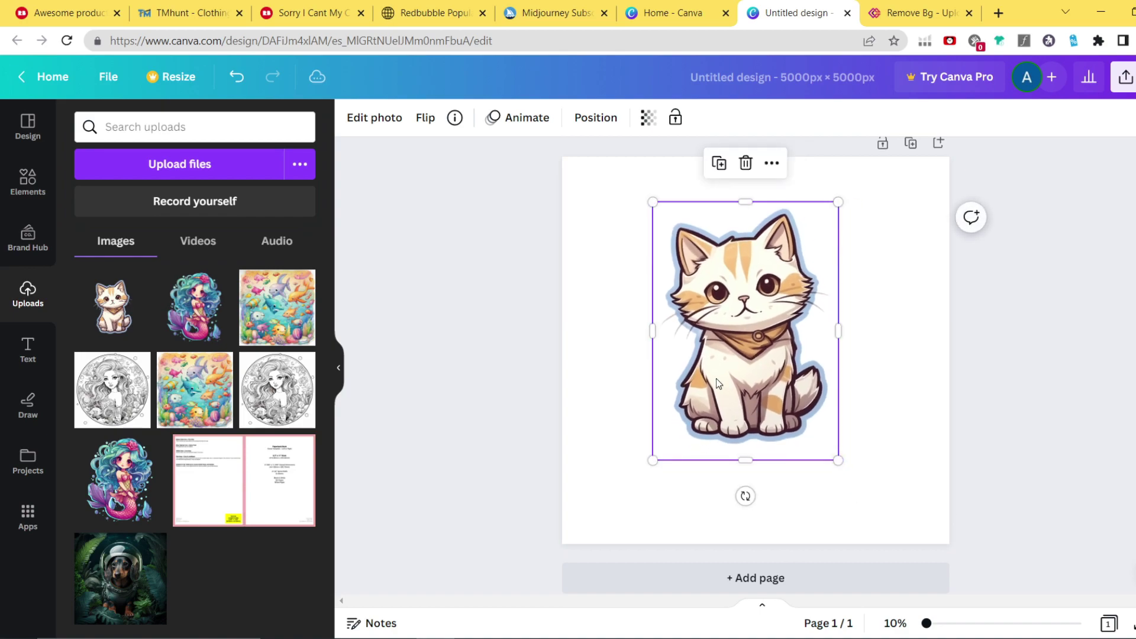
- Add a text box below the cat and set its font to Gagalin
left_click(28, 349)
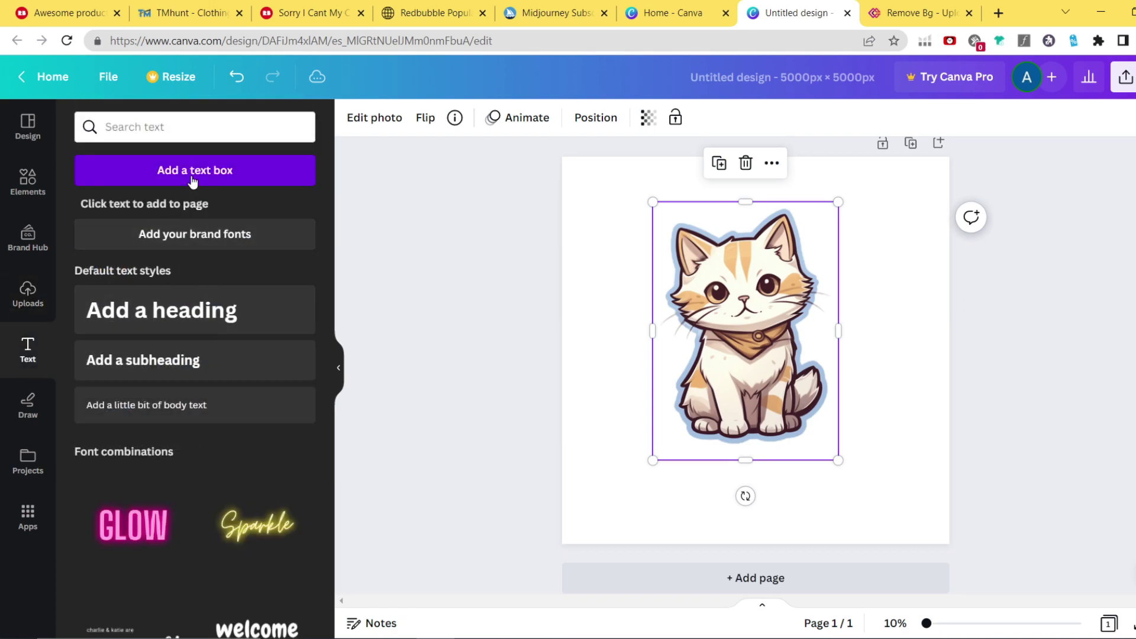
left_click(178, 170)
left_click(415, 117)
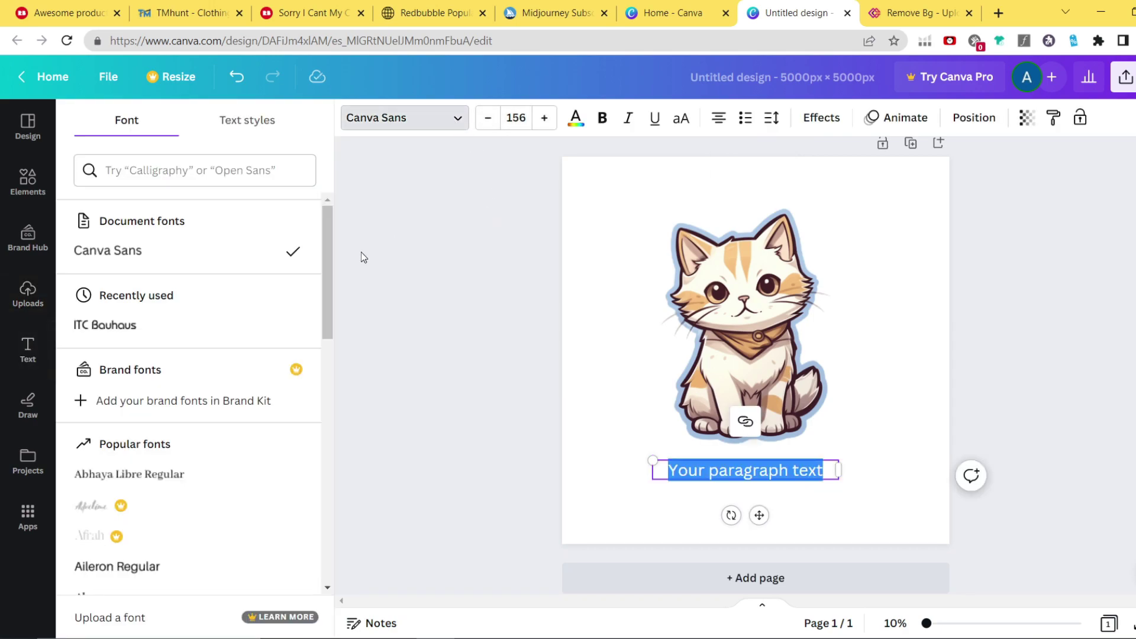
scroll(213, 284, "down", 10)
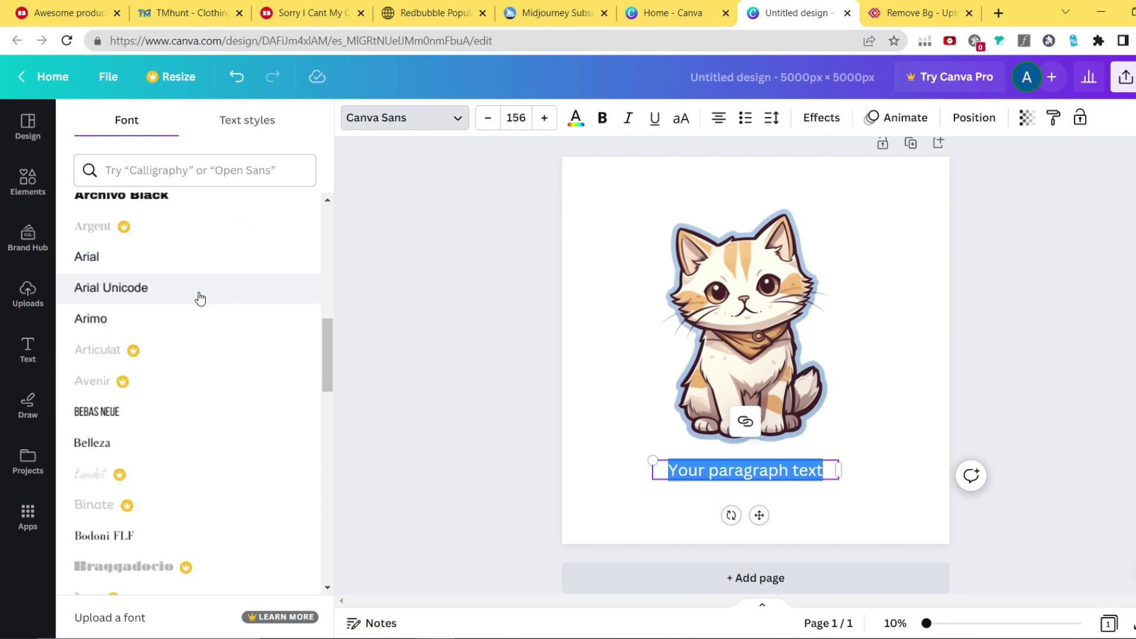
scroll(200, 299, "down", 10)
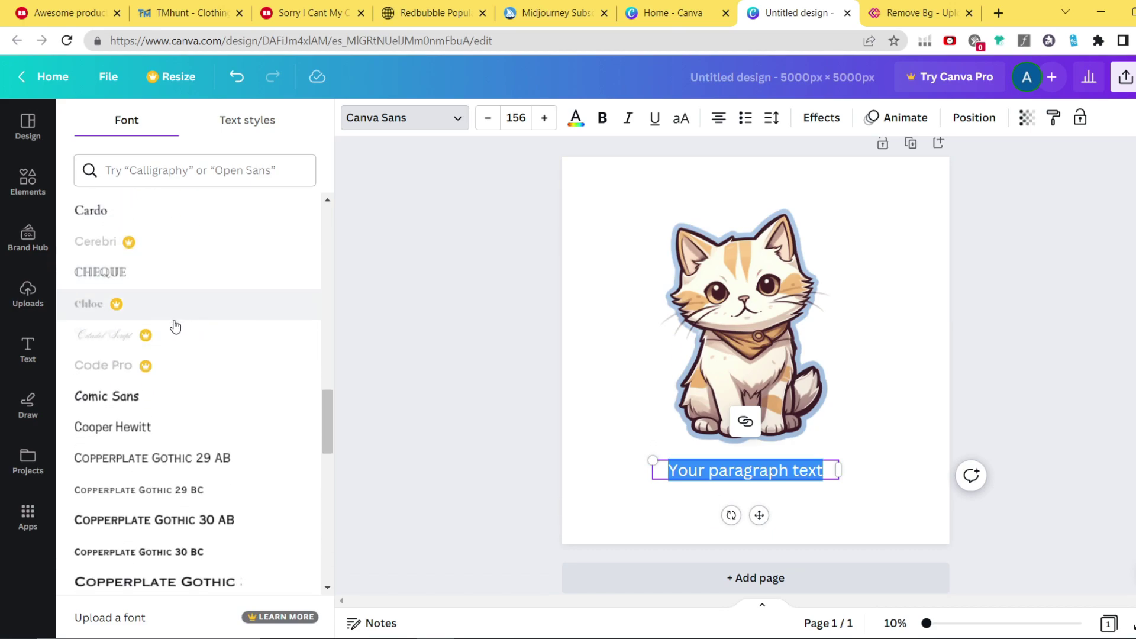
scroll(195, 370, "down", 12)
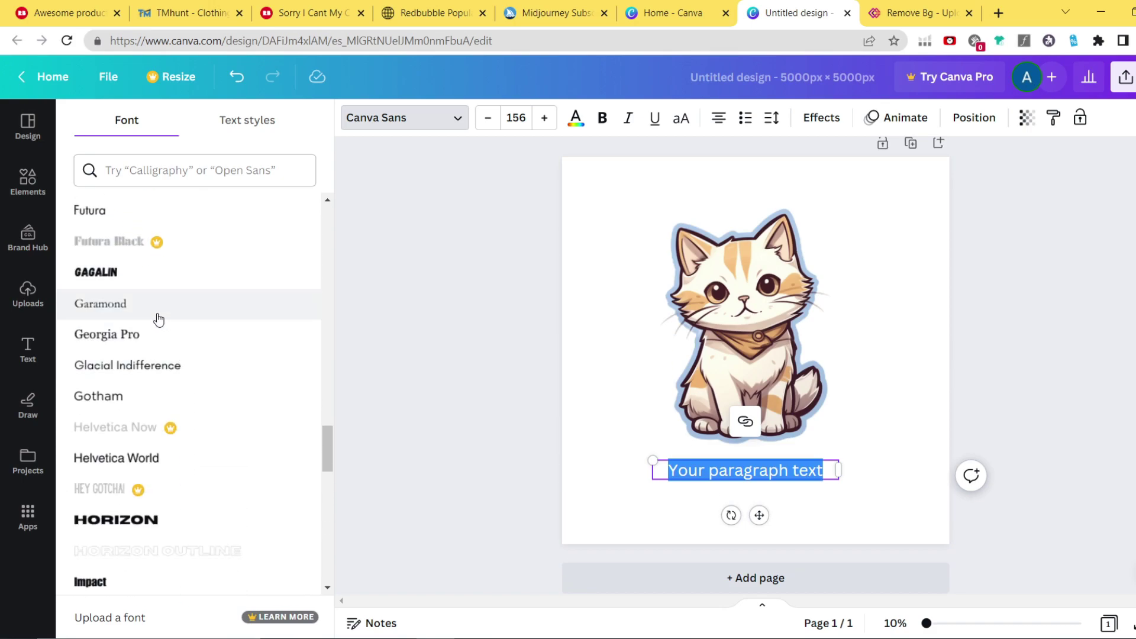
left_click(136, 282)
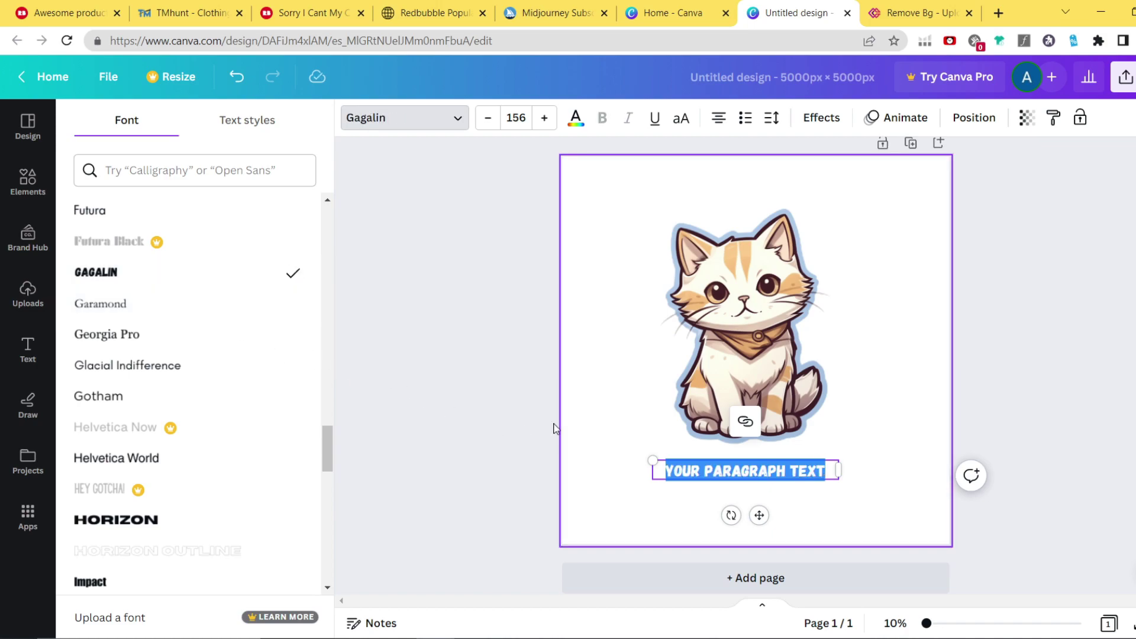
- Check the phrase on Redbubble and replace the placeholder text with "SORRY I CAN'T" and "MY CAT NEEDS ME" on two lines
left_click(312, 13)
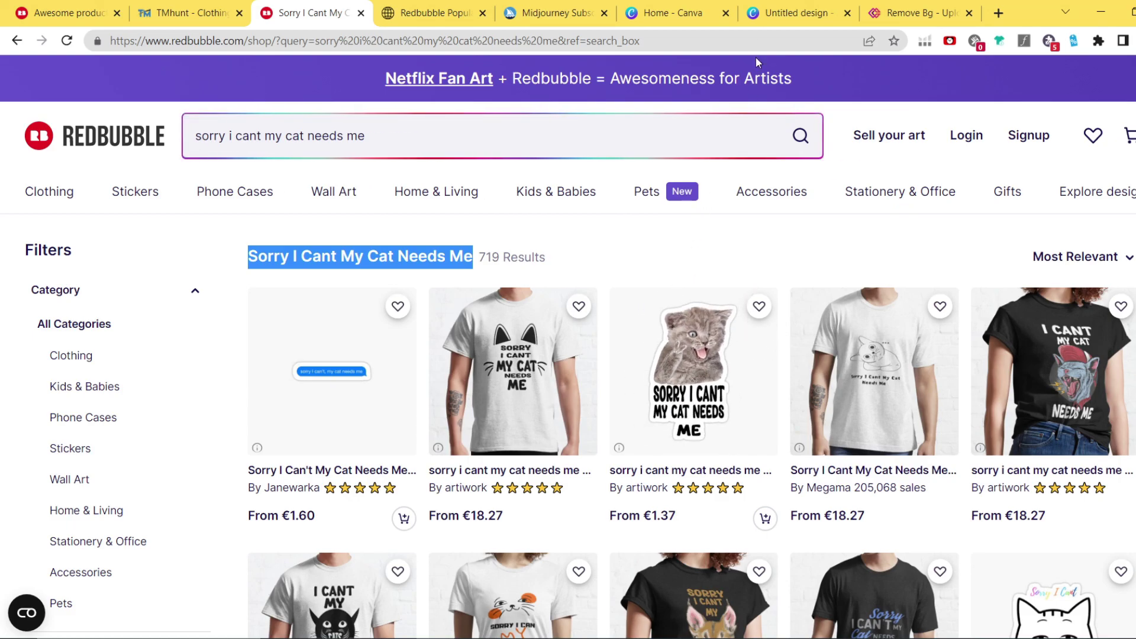
left_click(770, 13)
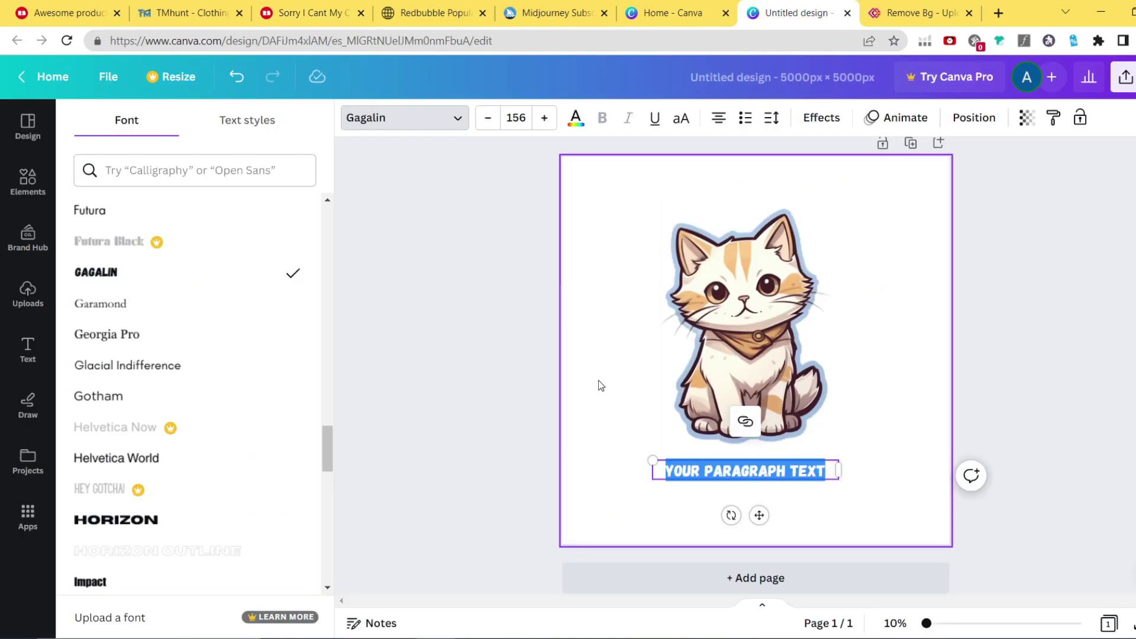
type("SORRY I CAN'T")
key("Return")
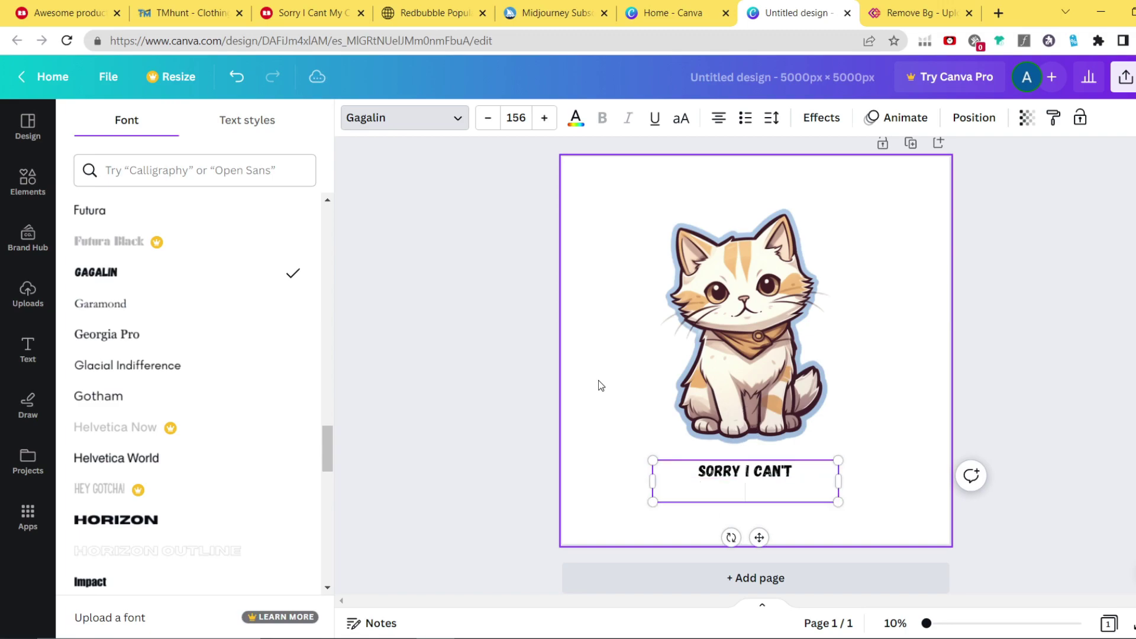
type("MY CAT NEEDS ME")
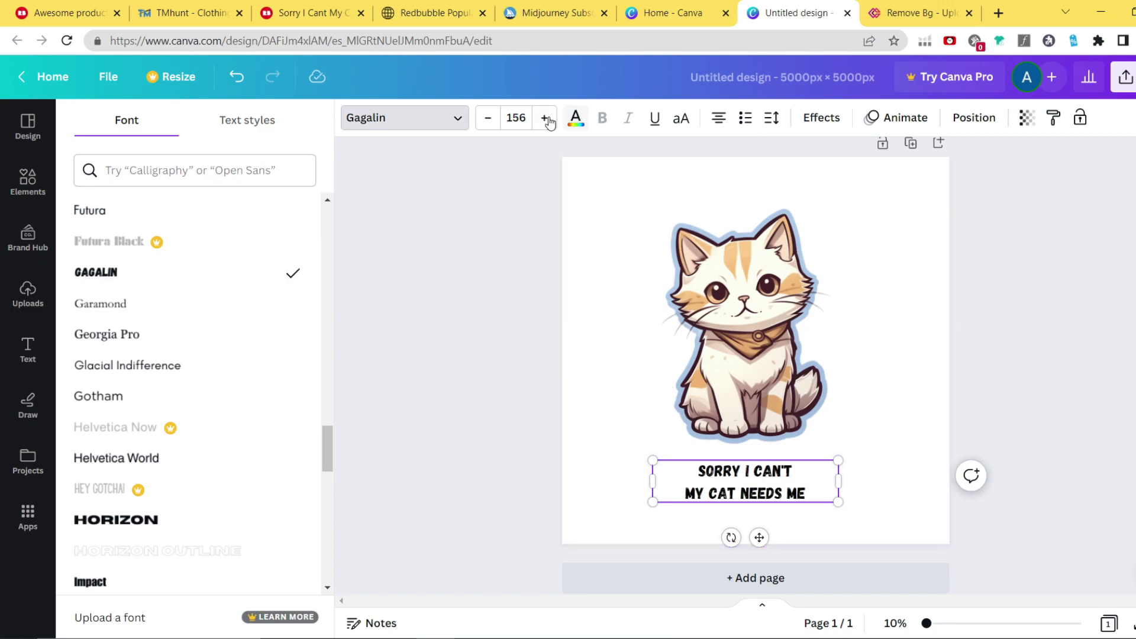
- Enlarge the two-line text, centre it below the cat, and shift the cat slightly upward to balance the layout
left_click(638, 439)
left_click_drag(699, 480, 646, 459)
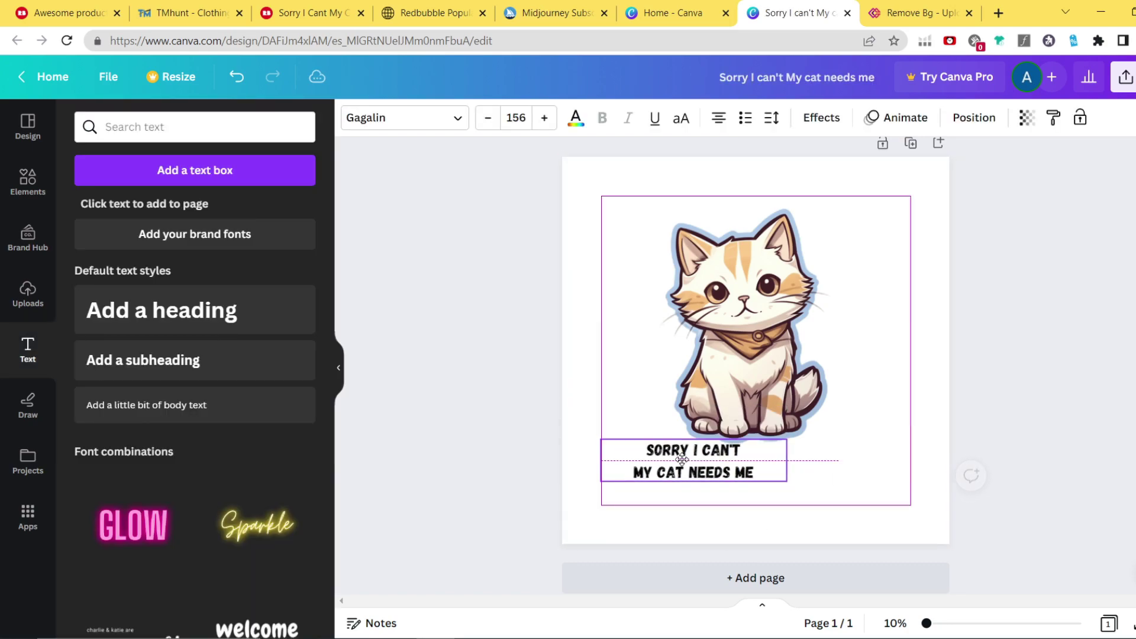
left_click_drag(785, 482, 964, 550)
left_click_drag(857, 497, 837, 513)
left_click(840, 401)
left_click_drag(783, 385, 799, 363)
left_click_drag(746, 503, 746, 493)
left_click(577, 337)
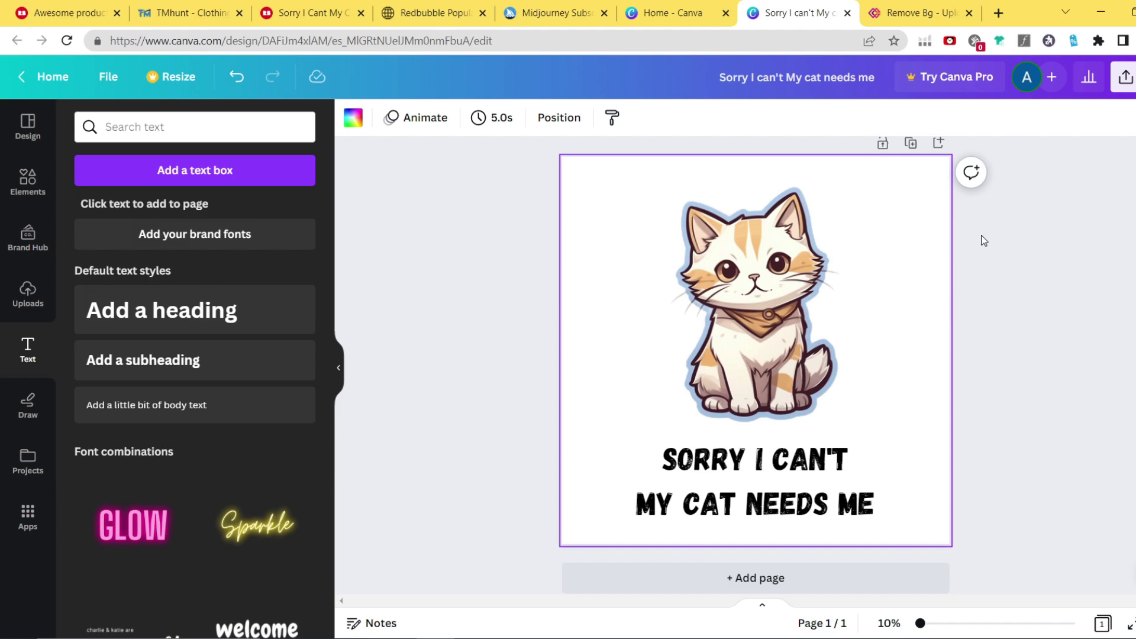
- Review the design's PNG download options, including size and transparent background, and close them
left_click(1125, 77)
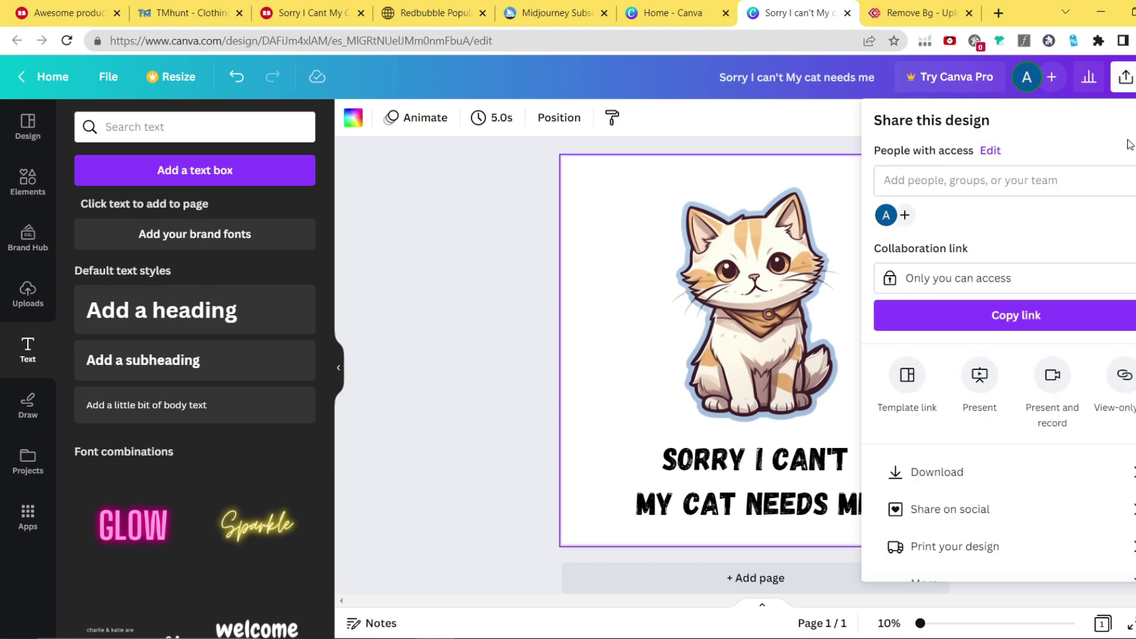
left_click(973, 465)
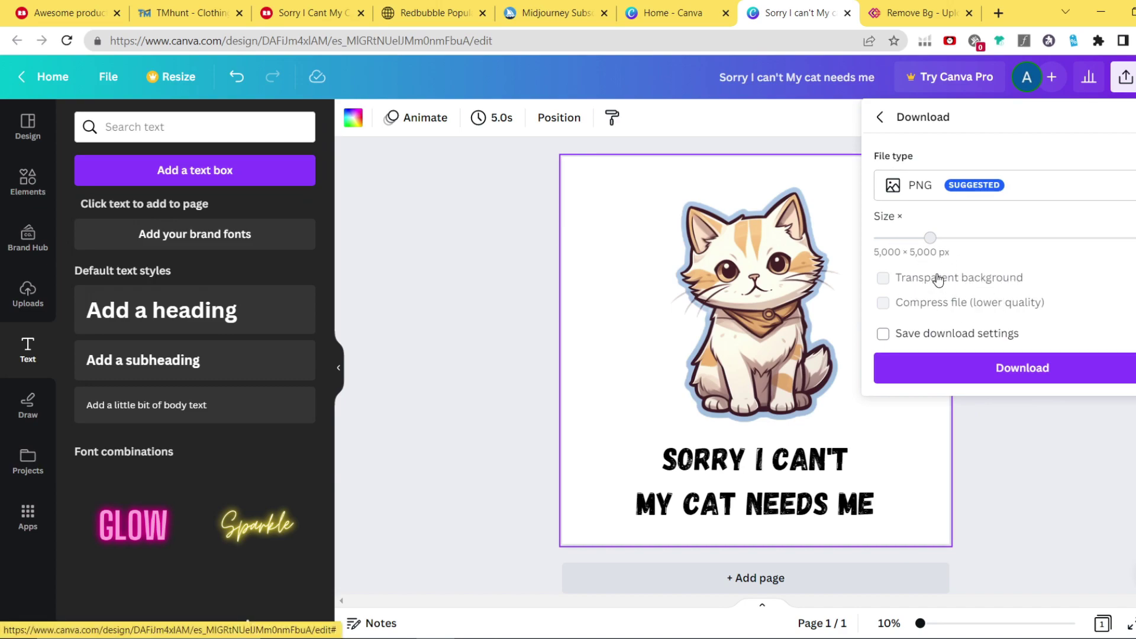
left_click(1043, 415)
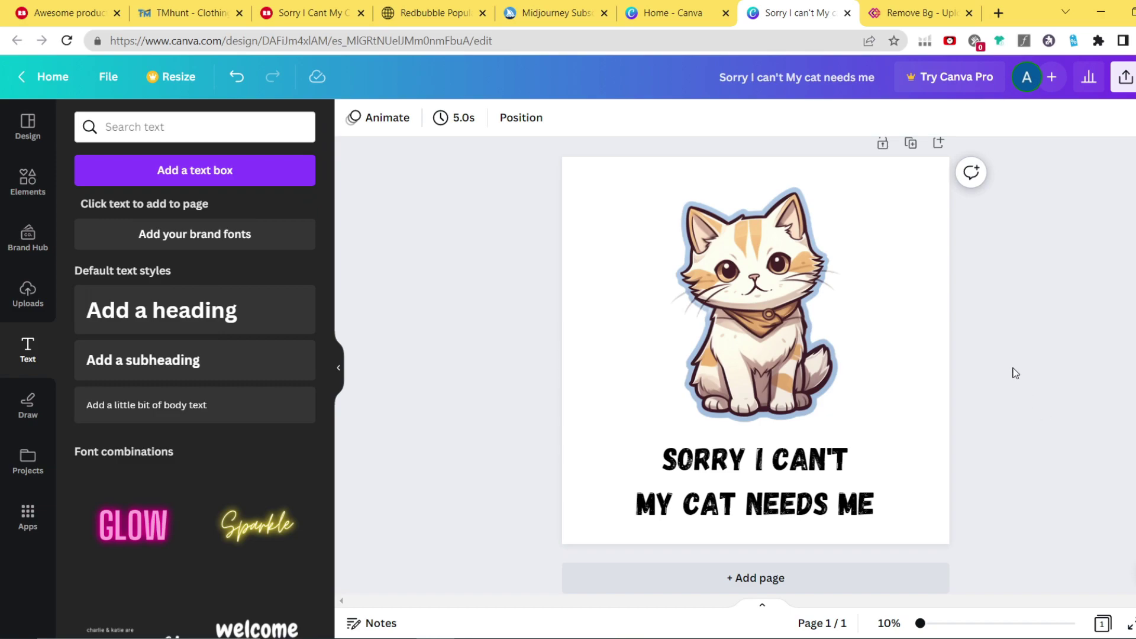
- Compare the background-removed cat on Erase.bg with the Canva design, and switch to the Redbubble homepage
left_click(912, 12)
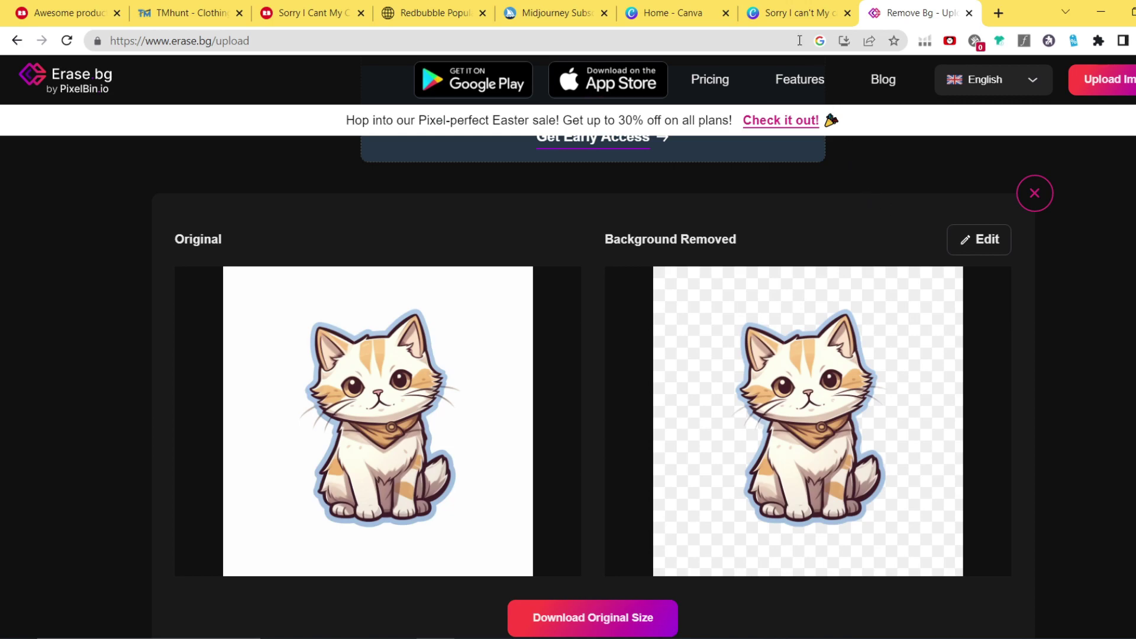
left_click(793, 13)
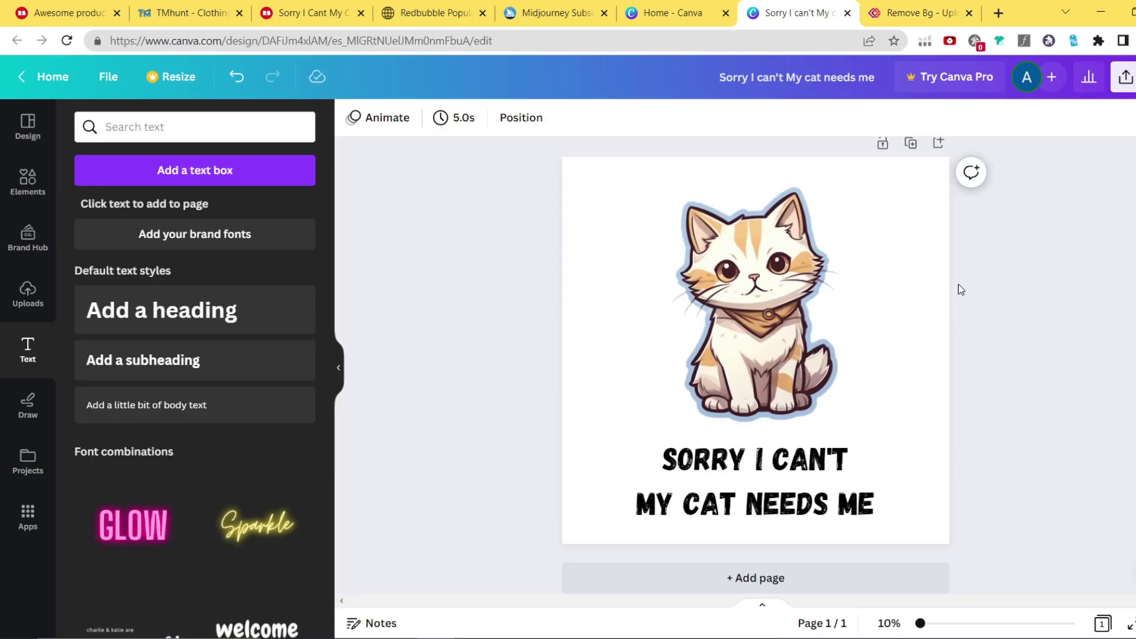
key("ctrl+1")
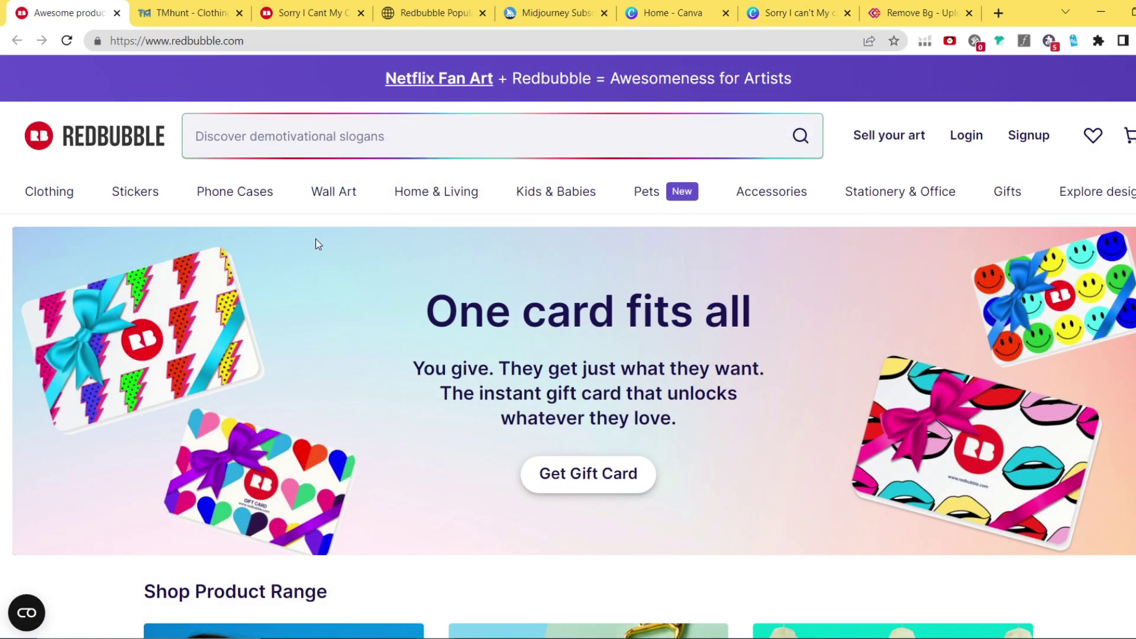